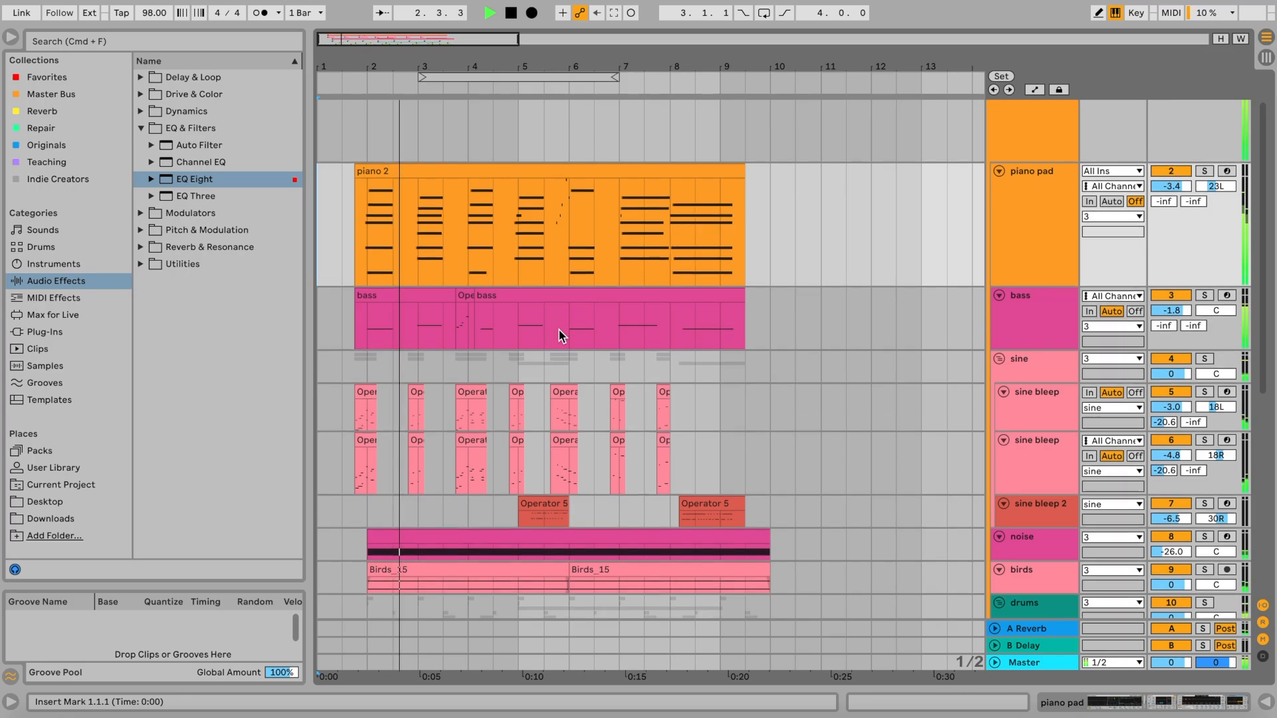
# Step: Look through the arrangement's tracks from the piano pad down to the drum group's rims during playback
pyautogui.scroll(-4, 559, 335)
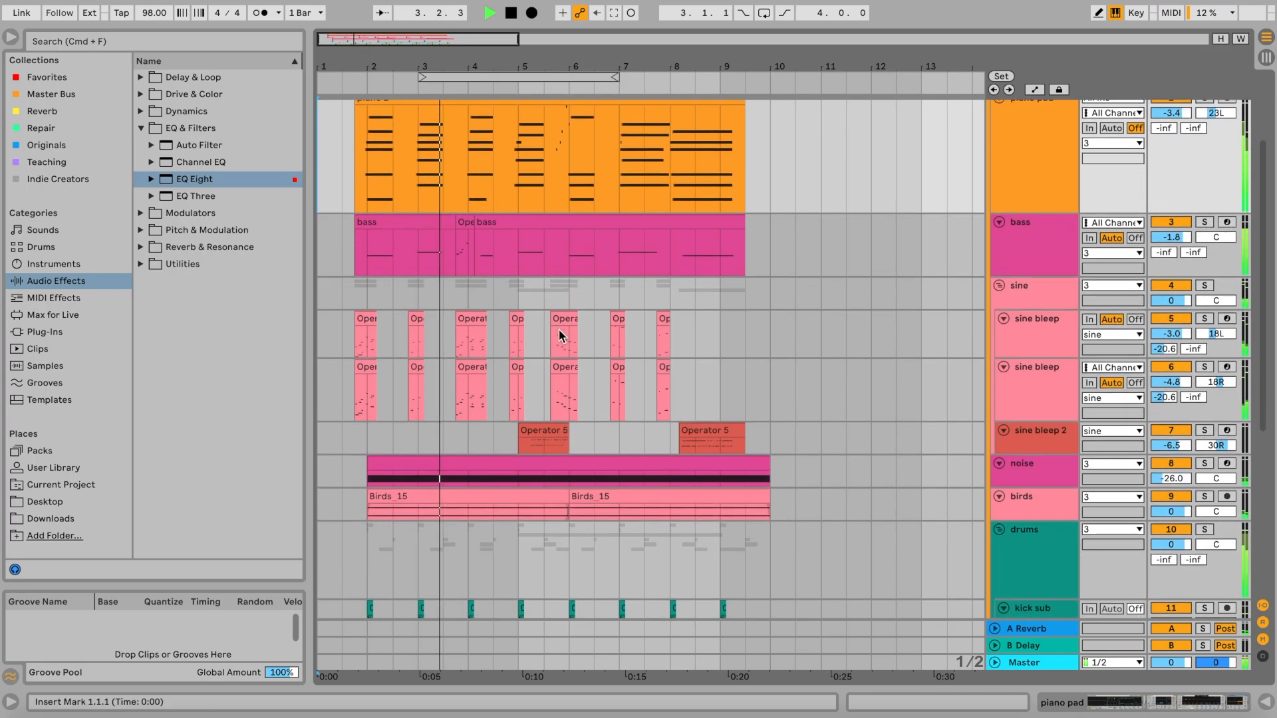
pyautogui.scroll(-3, 559, 329)
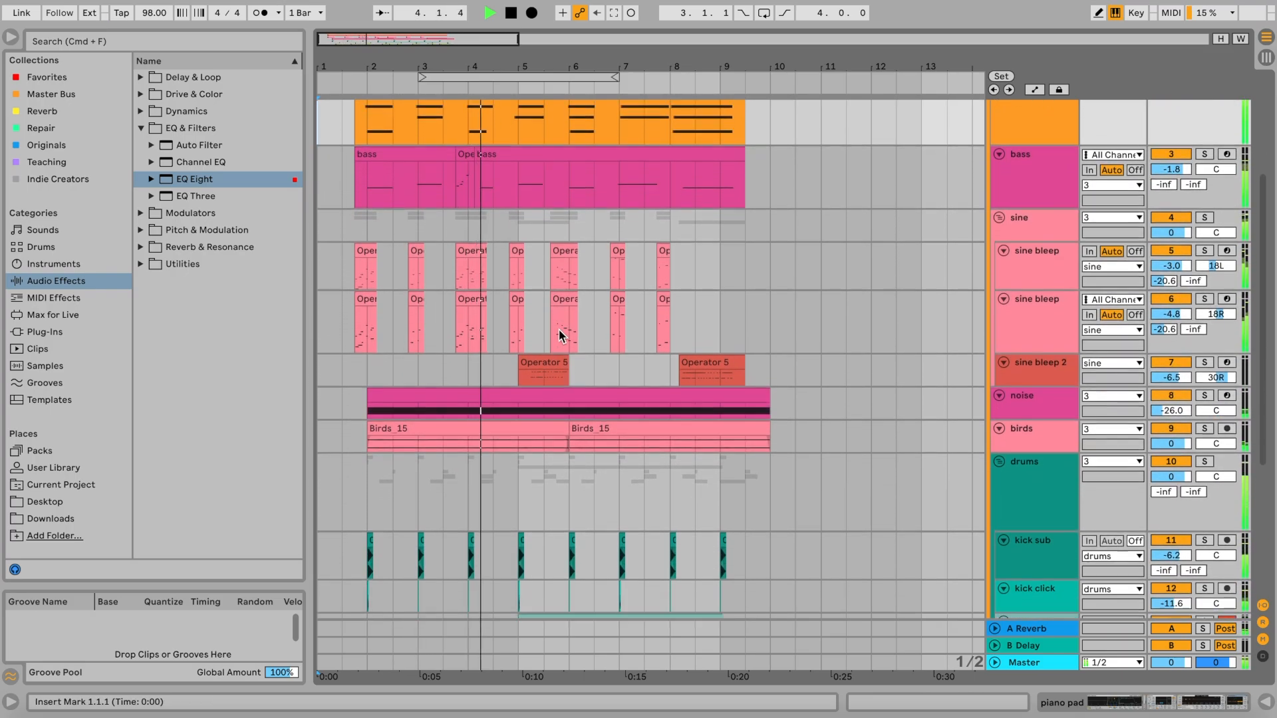
pyautogui.scroll(-2, 559, 331)
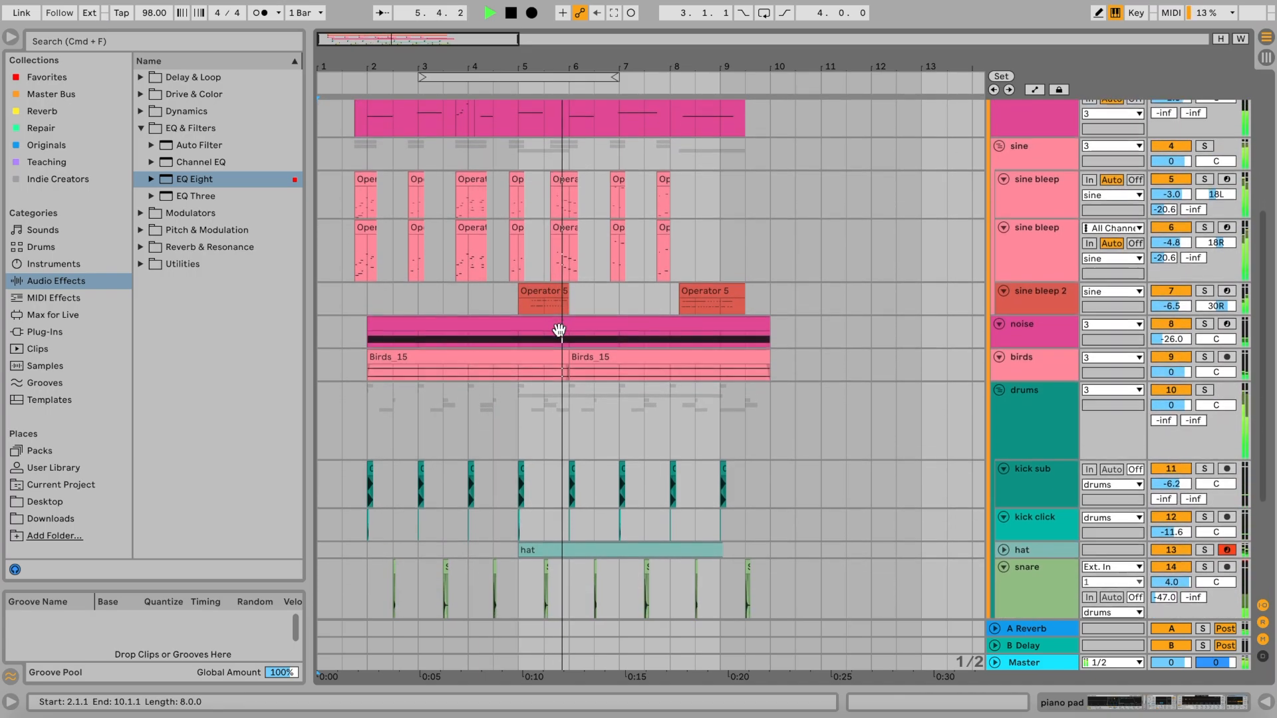
pyautogui.scroll(-3, 558, 331)
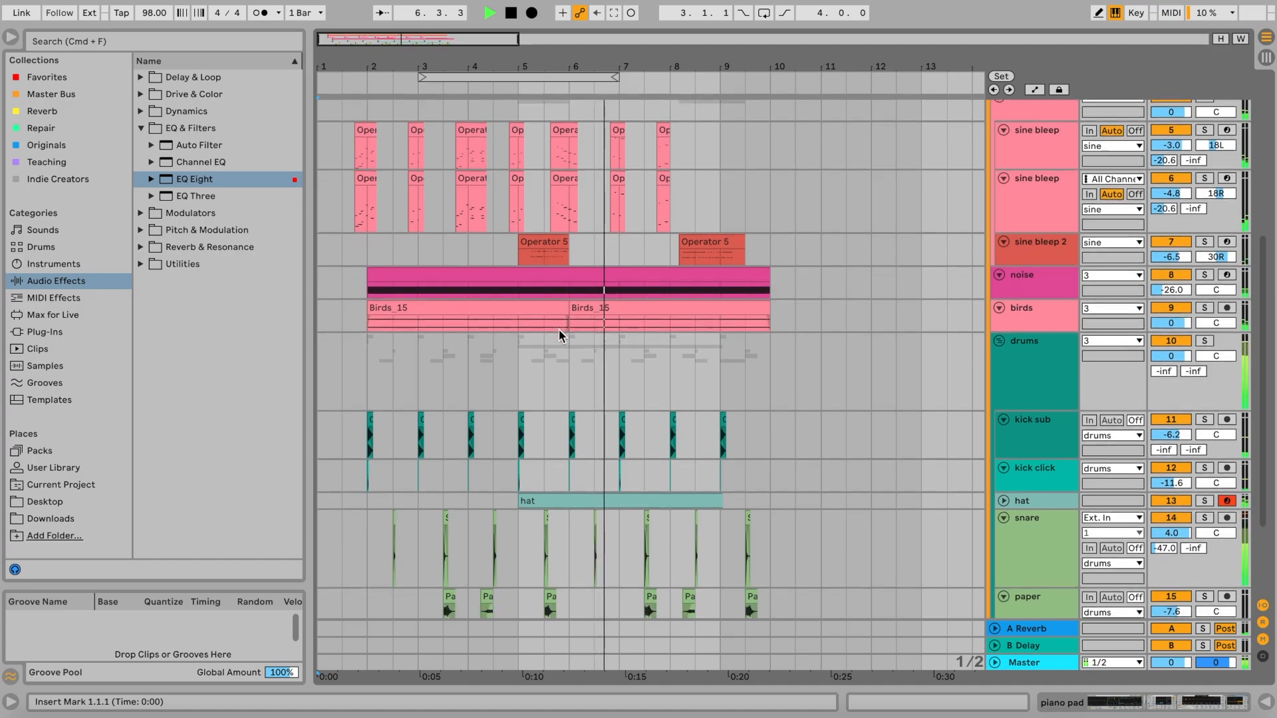
pyautogui.scroll(-4, 559, 330)
pyautogui.scroll(-3, 558, 329)
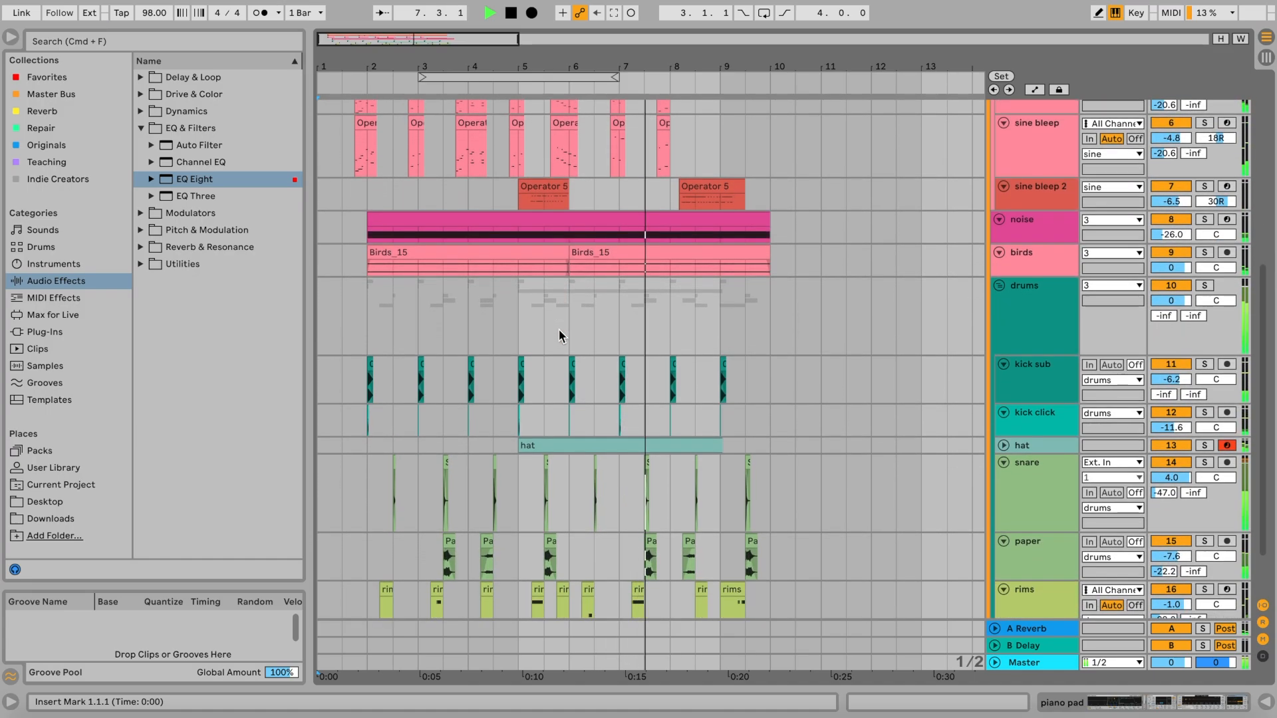
pyautogui.scroll(-1, 558, 335)
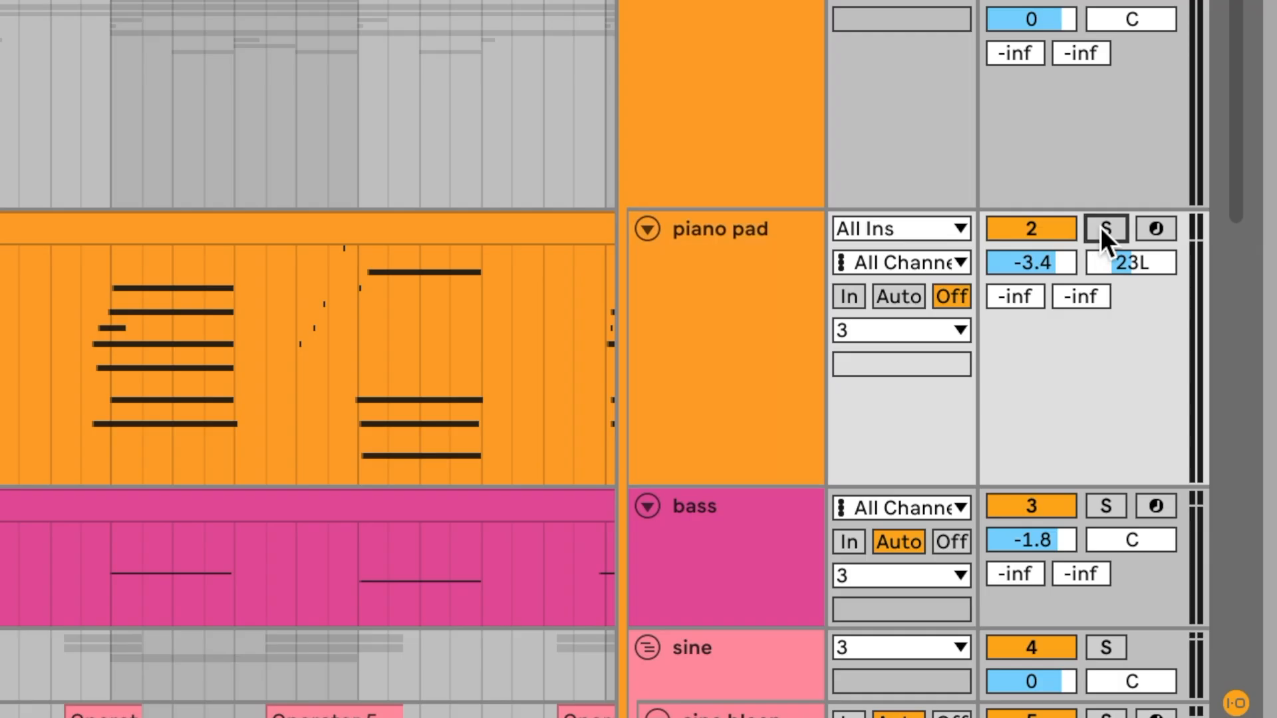
# Step: Solo the piano pad track and turn on its Shifter, Hybrid Reverb and Phaser-Flanger effects
pyautogui.click(1104, 229)
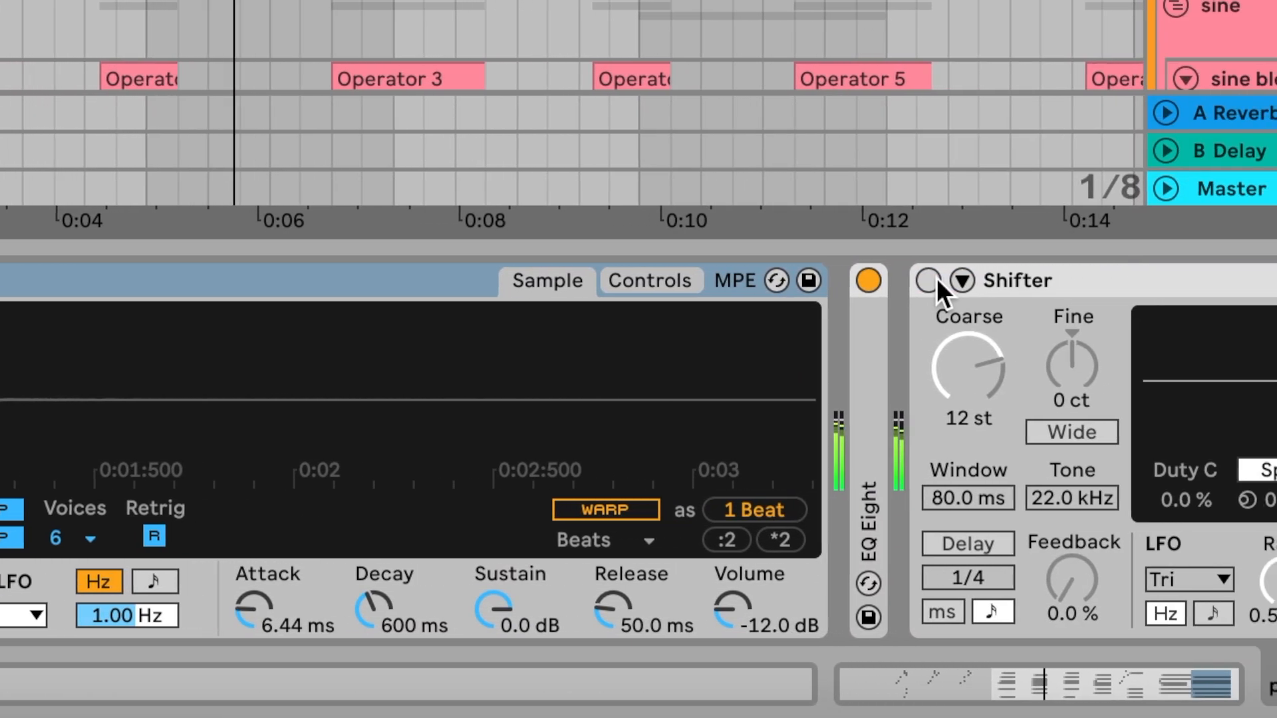
pyautogui.click(928, 279)
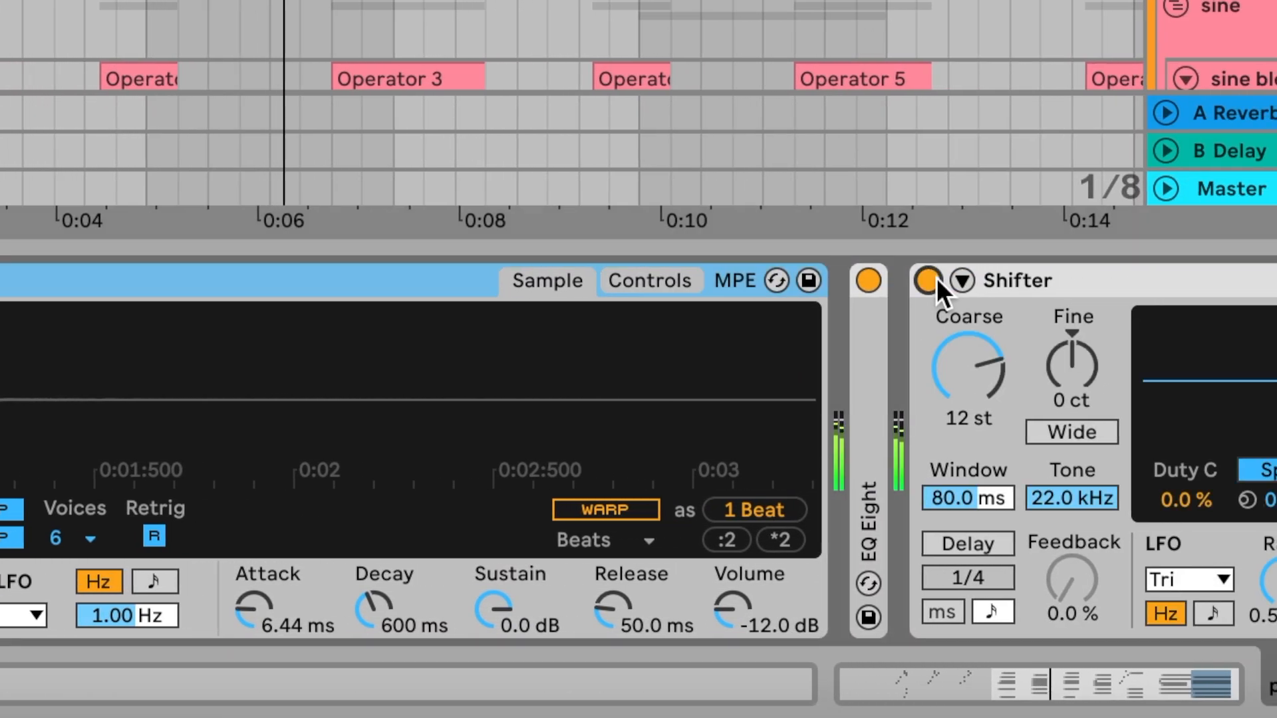
pyautogui.hscroll(10, 975, 466)
pyautogui.hscroll(10, 975, 469)
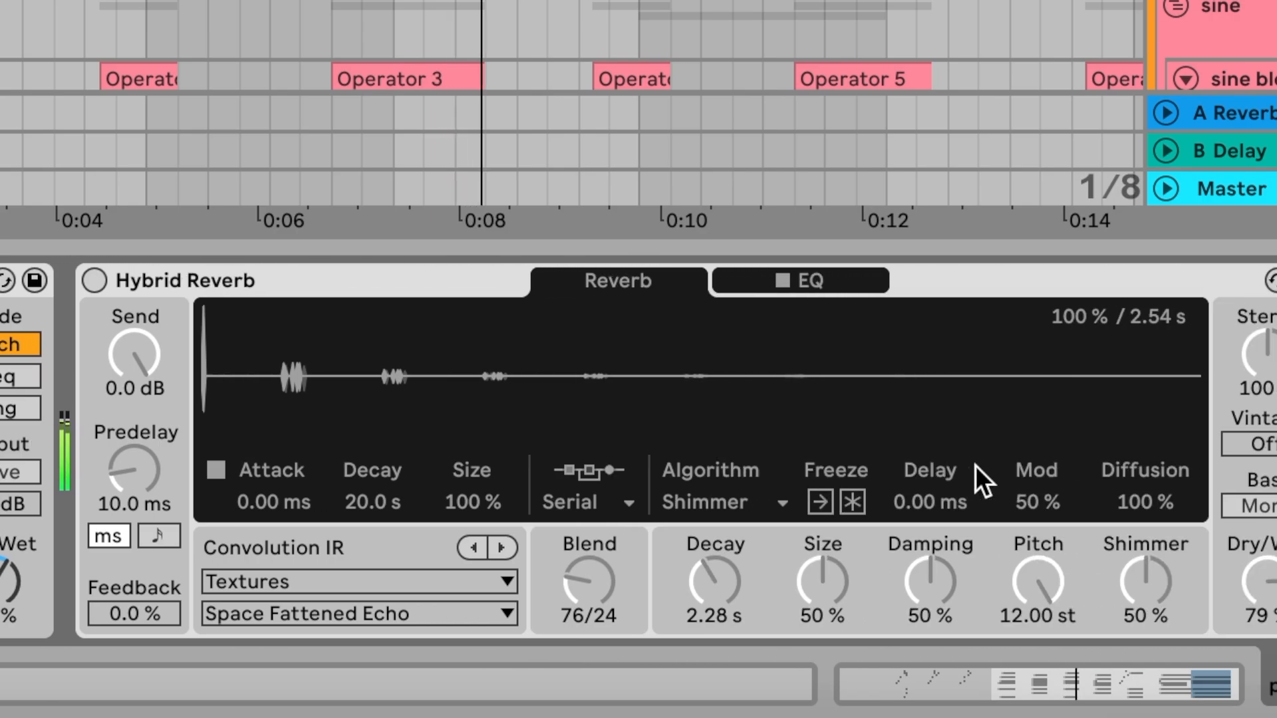
pyautogui.click(88, 282)
pyautogui.hscroll(10, 318, 387)
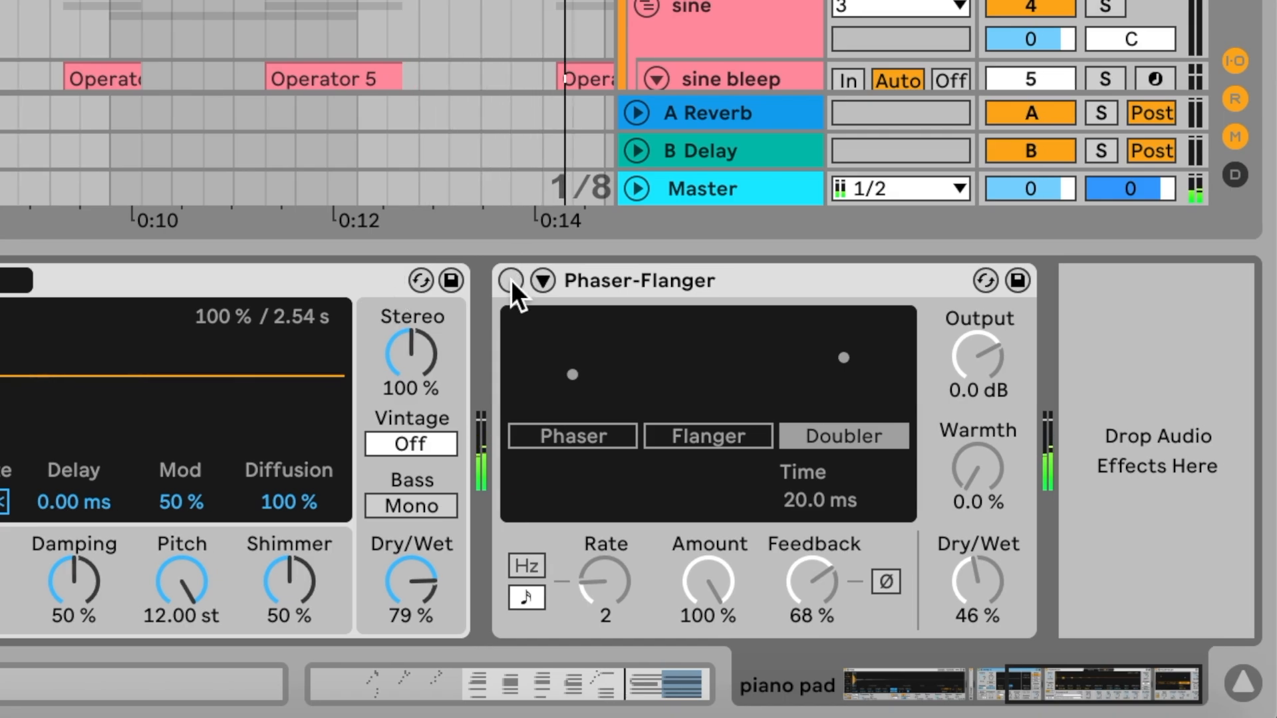
pyautogui.click(510, 280)
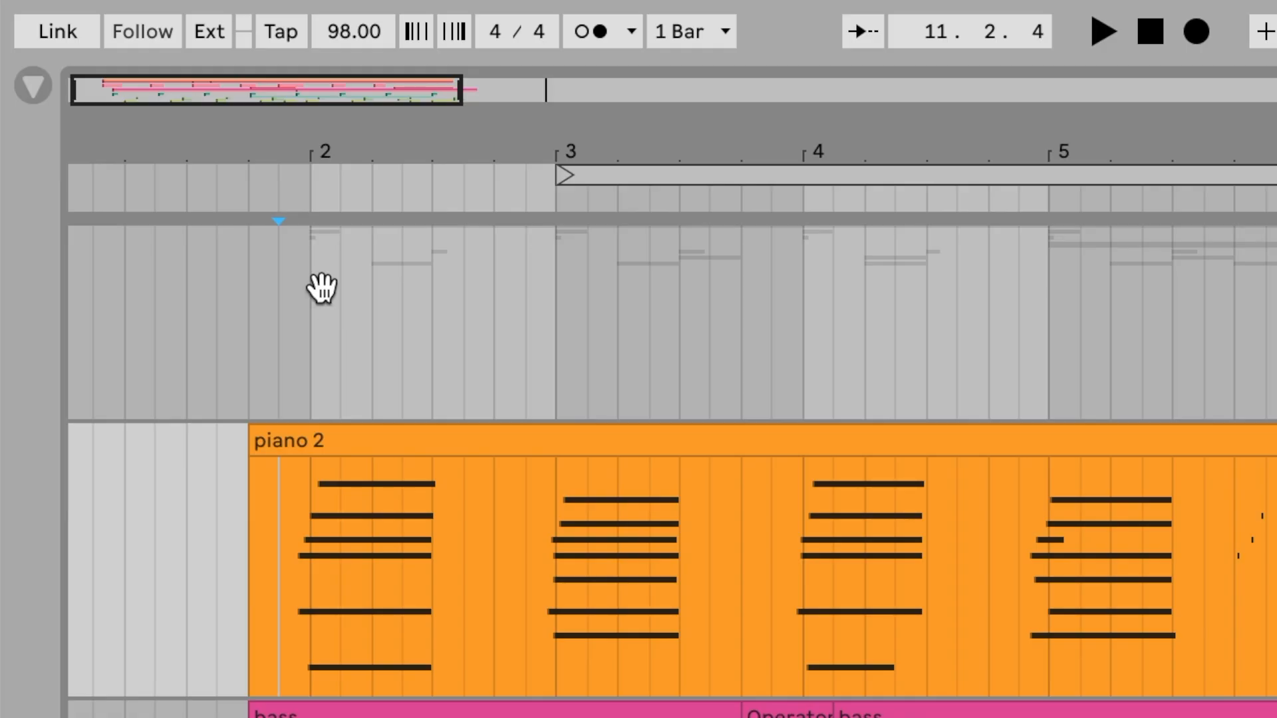
# Step: Find Envelope MIDI among the MIDI effects in the browser and add it to the piano pad track before the Piano instrument
pyautogui.press('super+alt+b')
pyautogui.click(322, 279)
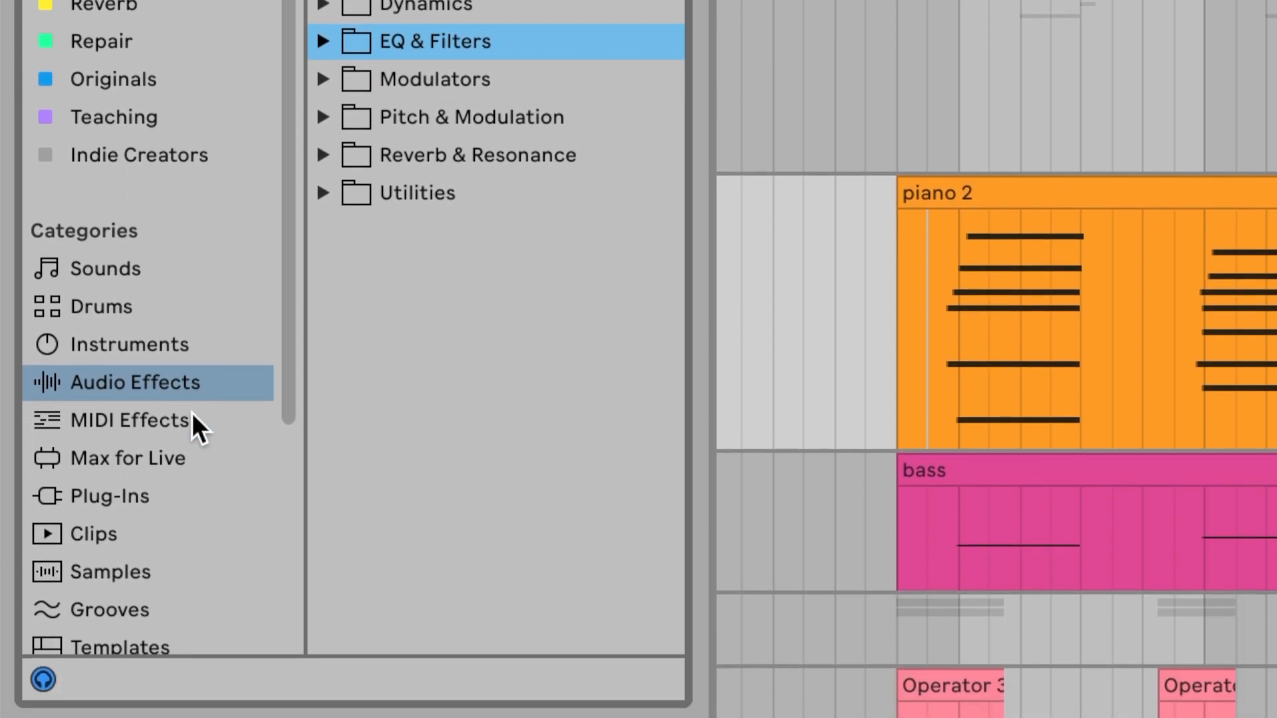
pyautogui.click(163, 588)
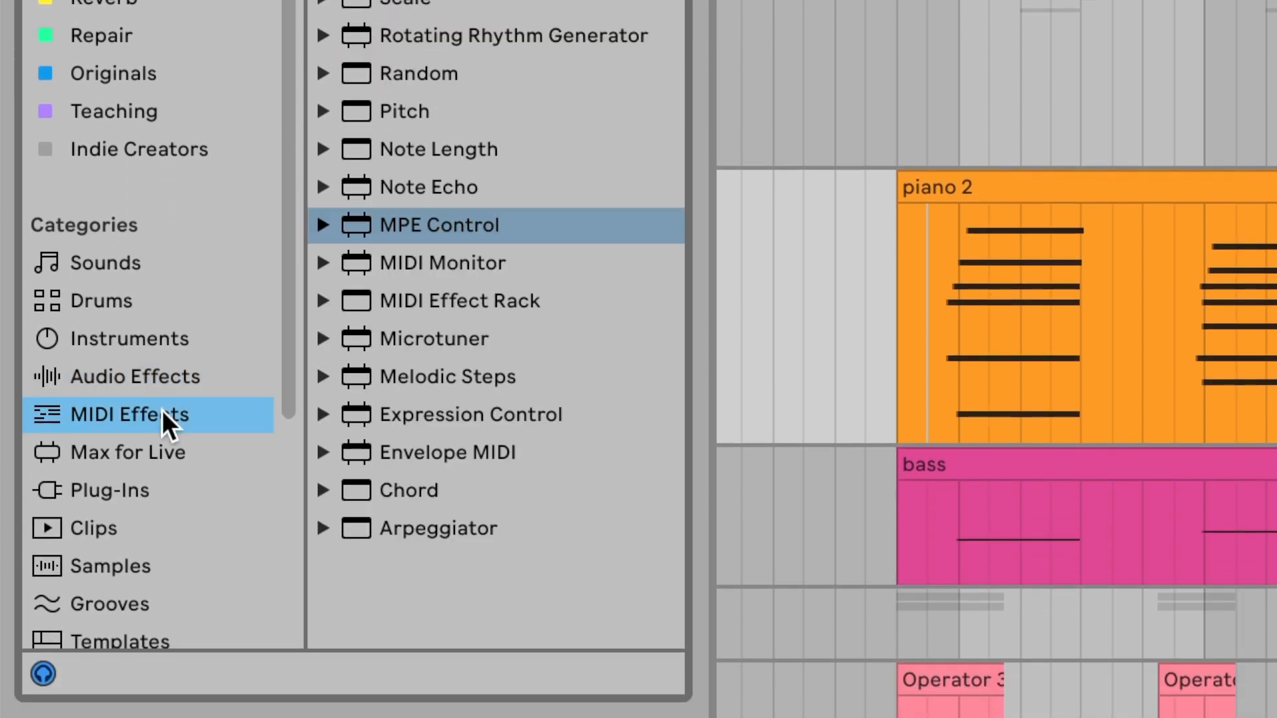
pyautogui.click(399, 450)
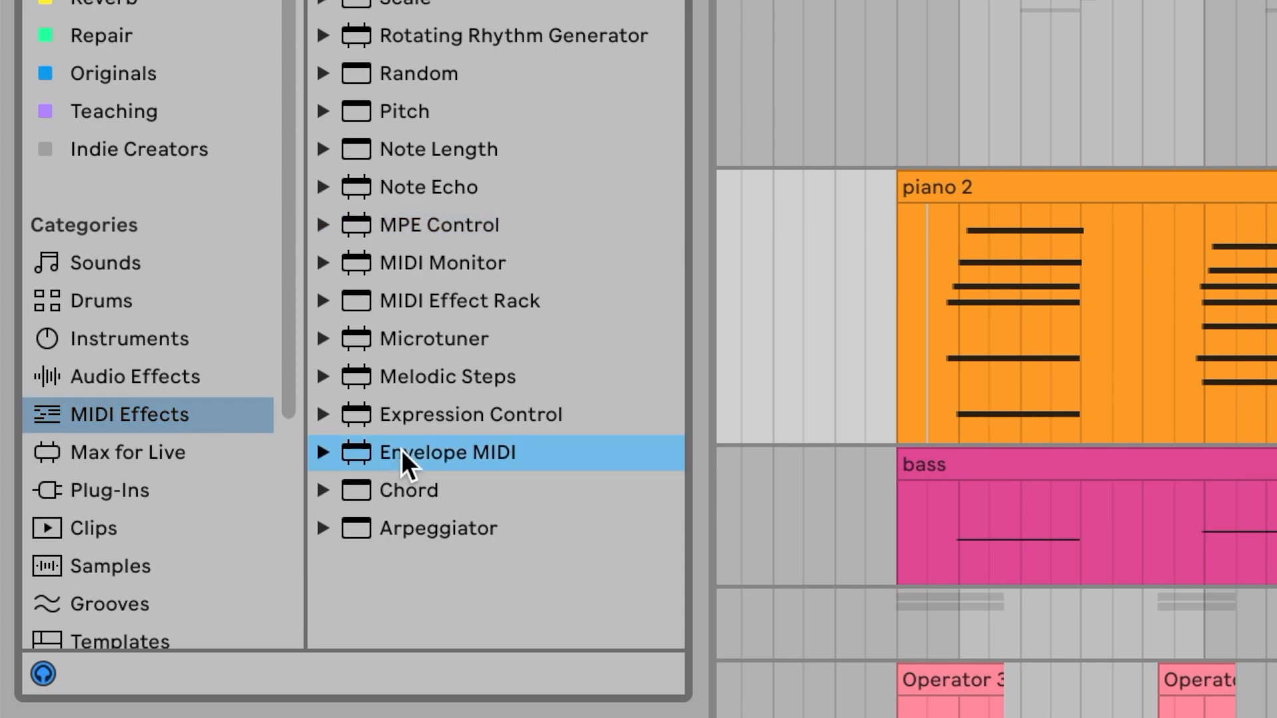
pyautogui.moveTo(987, 258); pyautogui.dragTo(986, 262)
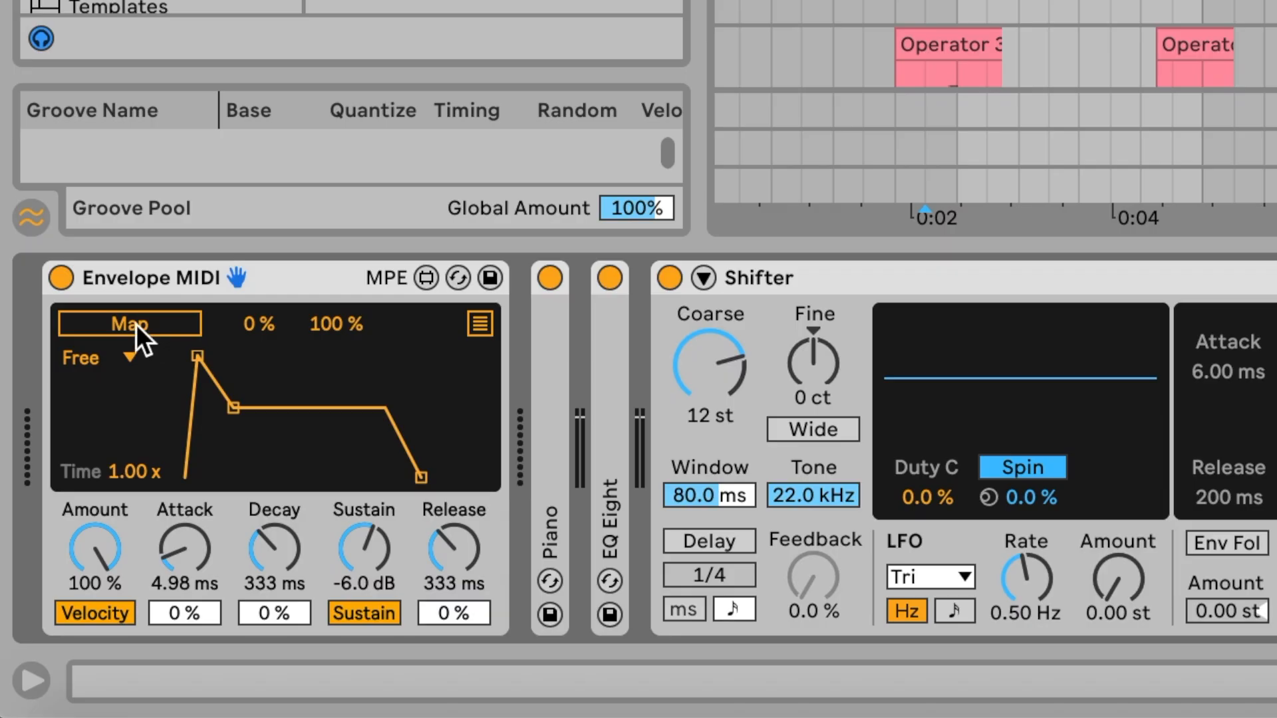
# Step: Map Envelope MIDI to the Dry/Wet of Hybrid Reverb and, in its second mapping slot, to the Dry/Wet of Shifter
pyautogui.click(136, 325)
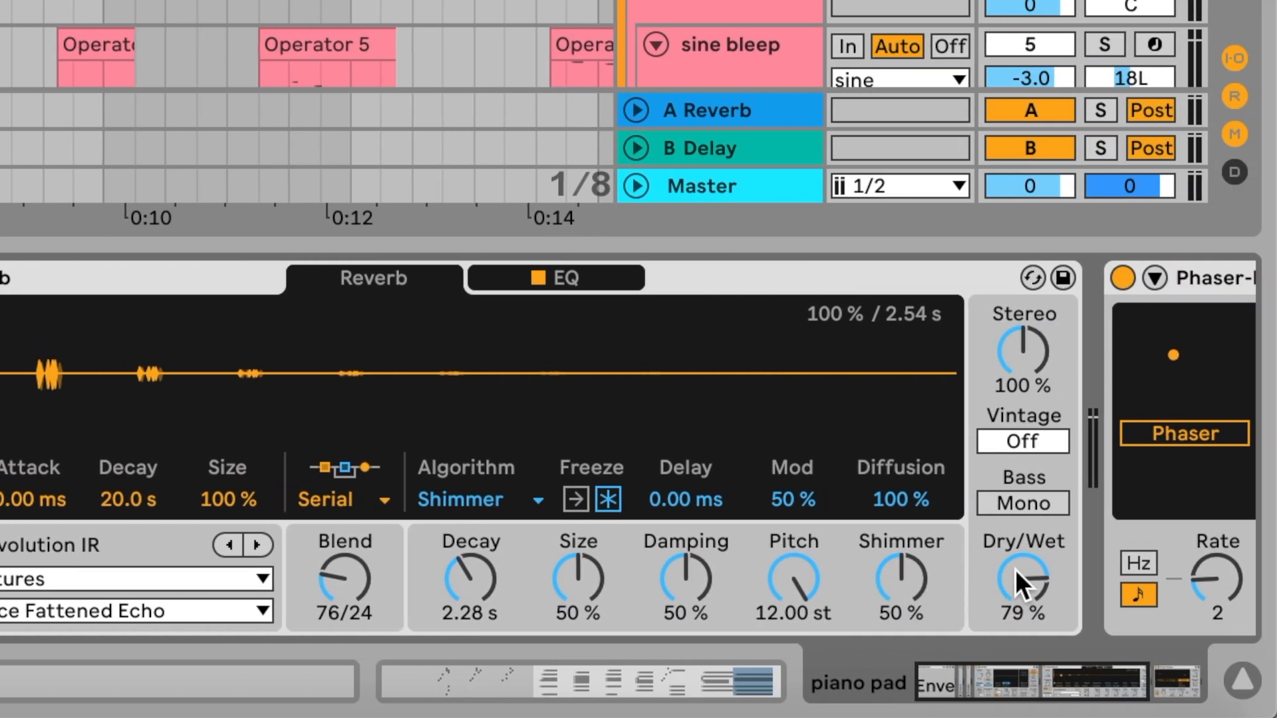
pyautogui.moveTo(1015, 569); pyautogui.dragTo(1016, 569)
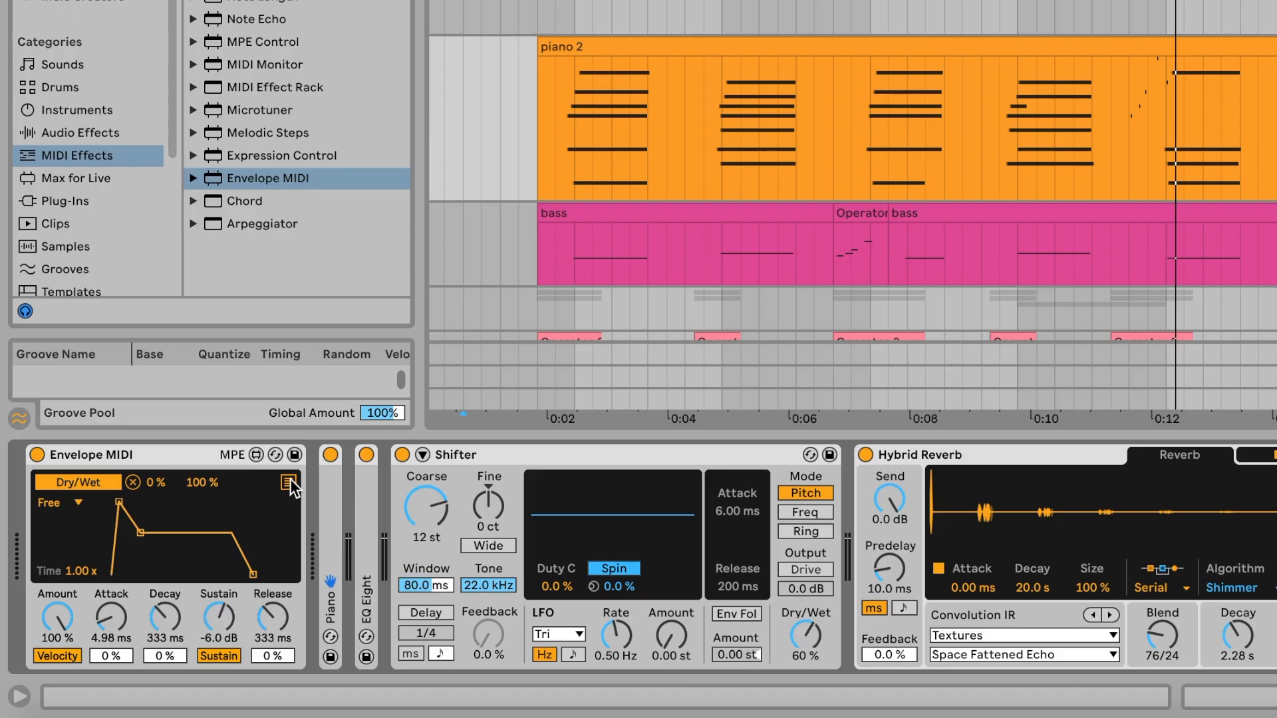
pyautogui.click(288, 482)
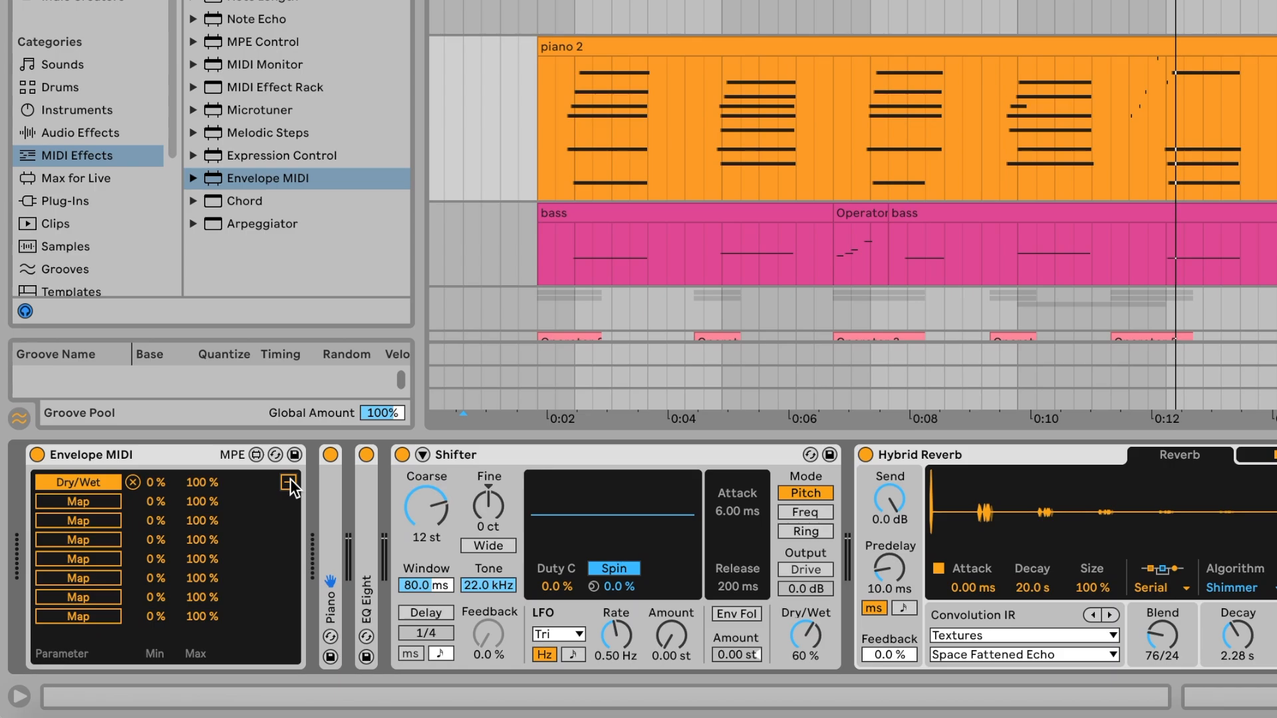
pyautogui.click(77, 501)
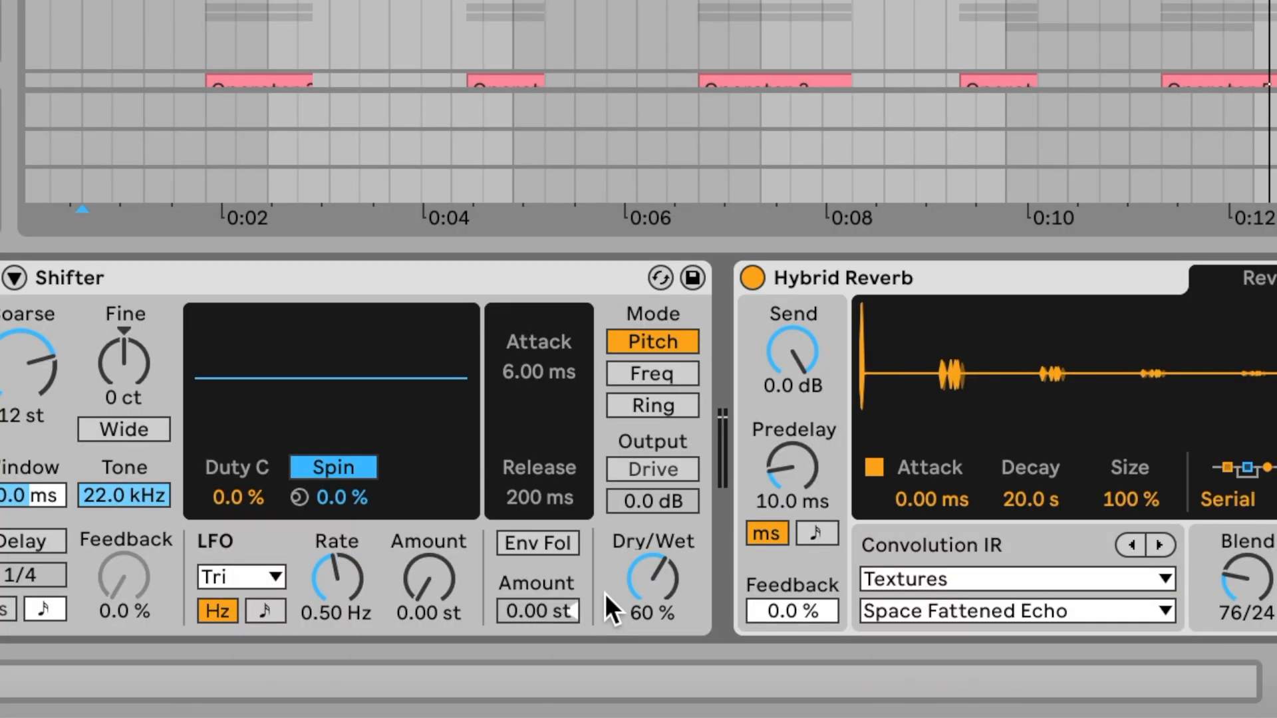
pyautogui.click(648, 569)
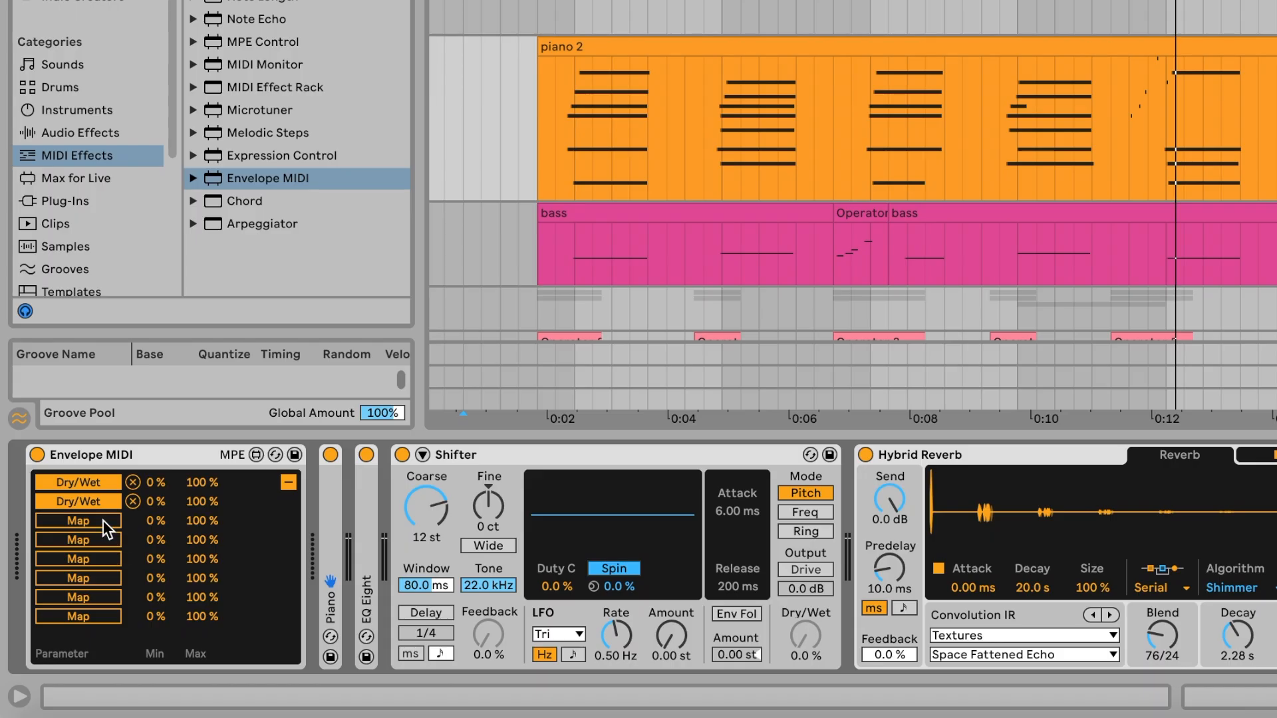
# Step: Map the third Envelope MIDI slot to the Dry/Wet of Phaser-Flanger
pyautogui.click(102, 520)
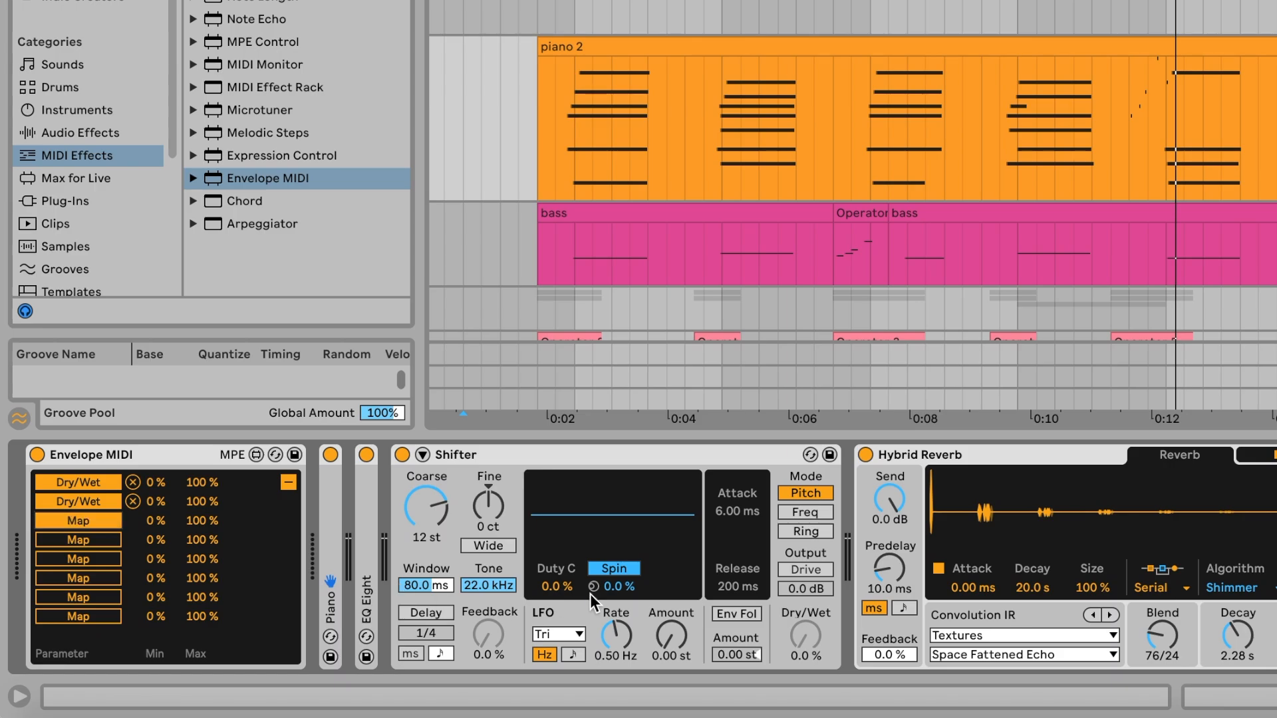
pyautogui.hscroll(5, 589, 593)
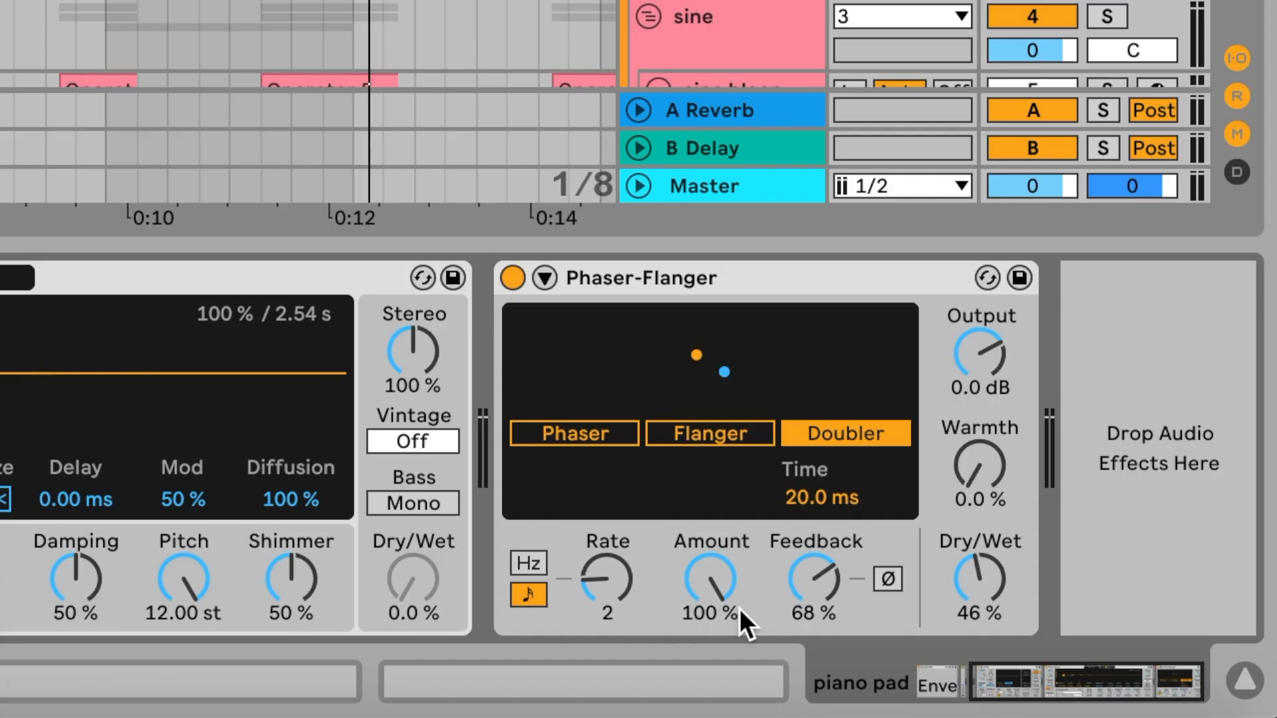
pyautogui.click(972, 582)
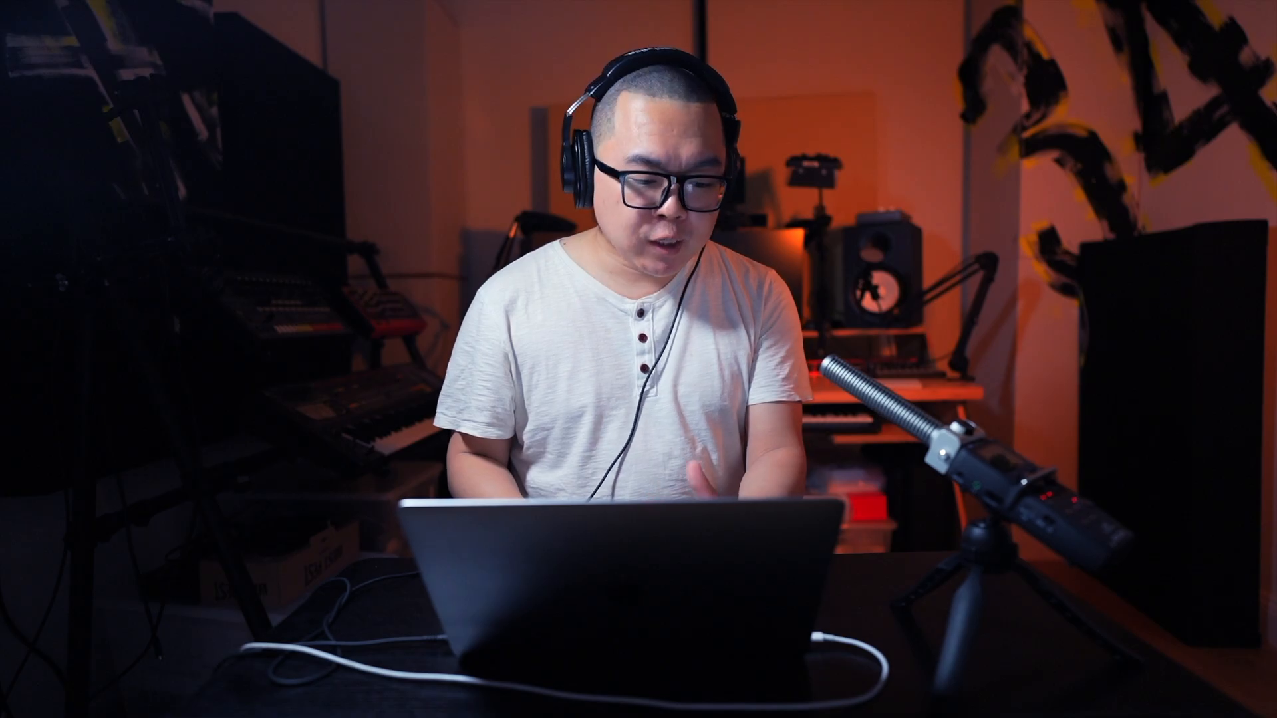
# Step: Try a slow fade-in by lengthening the Envelope MIDI attack to more than 1.5 s
pyautogui.moveTo(185, 546); pyautogui.dragTo(185, 499)
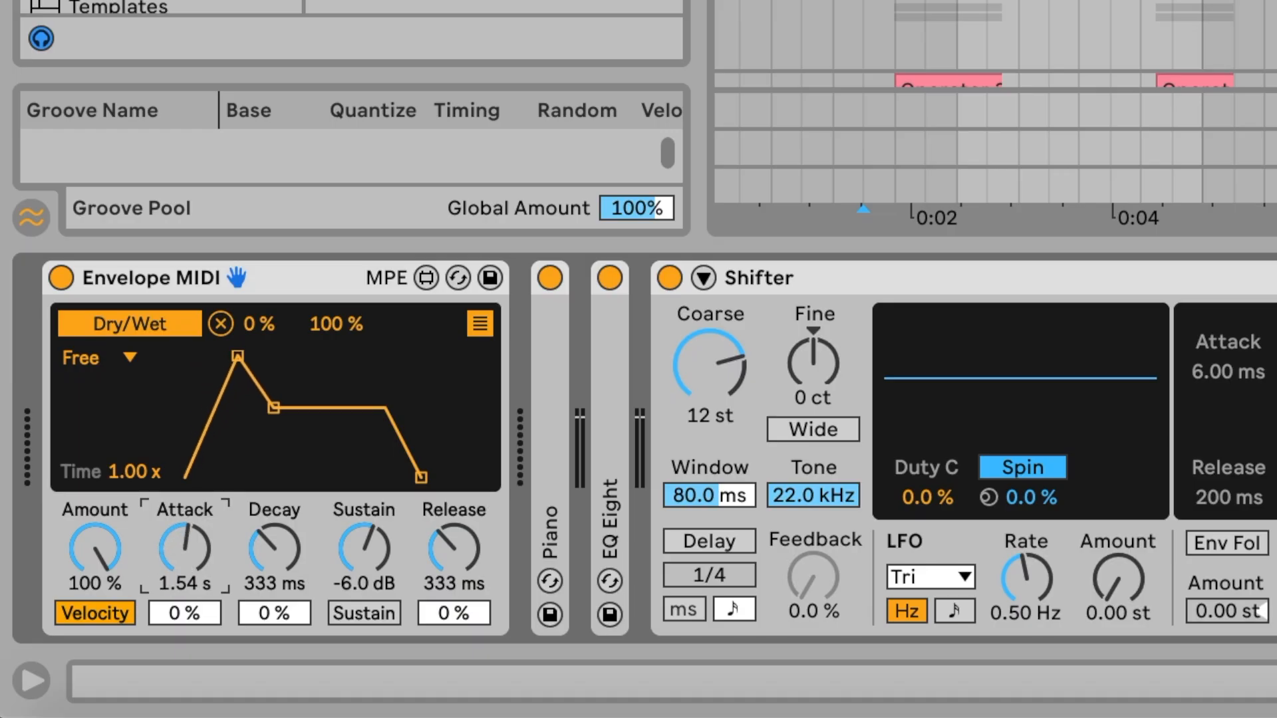
pyautogui.moveTo(184, 498); pyautogui.dragTo(184, 493)
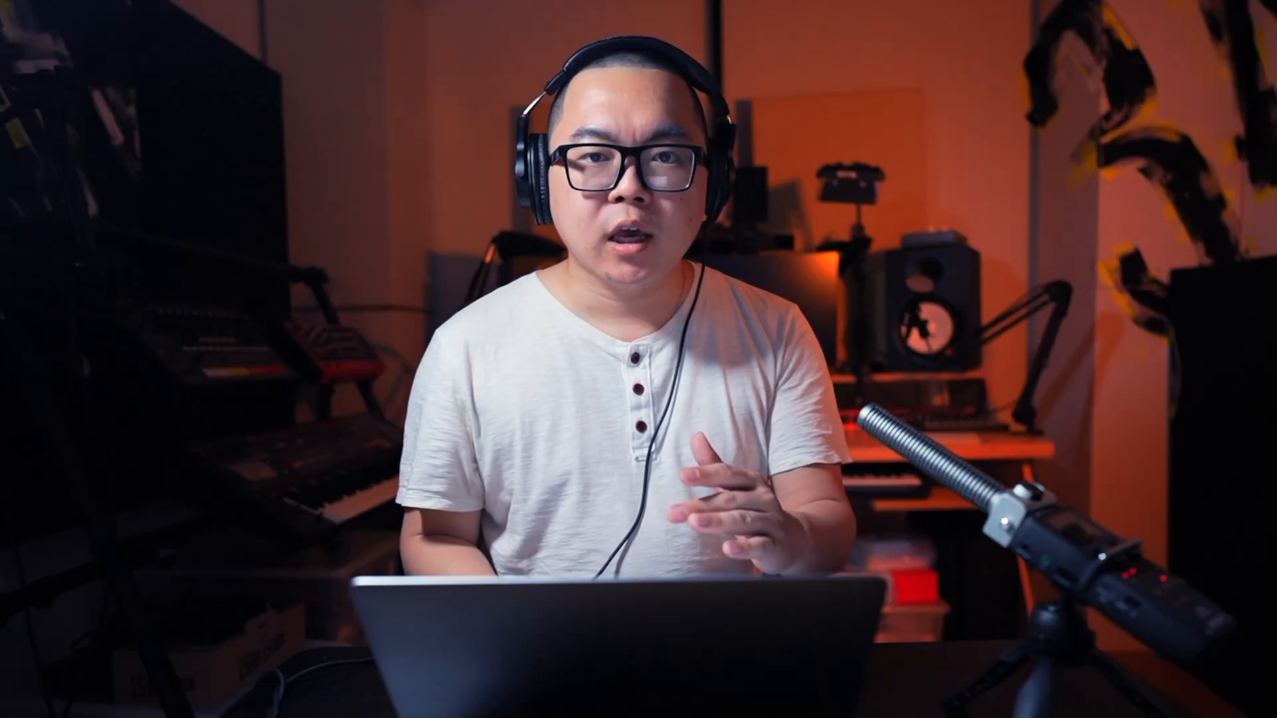
# Step: Try a plucked envelope shape with sustain at -inf dB and decay at 846 ms, and play it back
pyautogui.moveTo(365, 529); pyautogui.dragTo(365, 552)
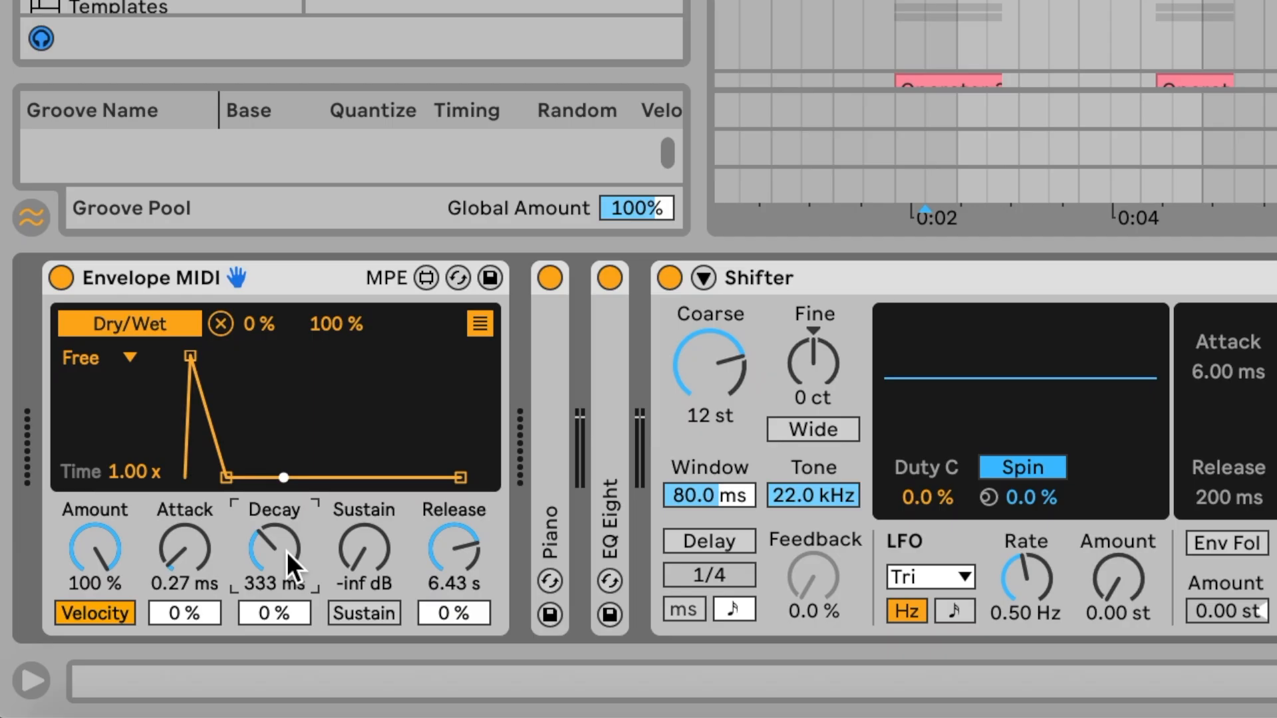
pyautogui.moveTo(286, 552); pyautogui.dragTo(286, 525)
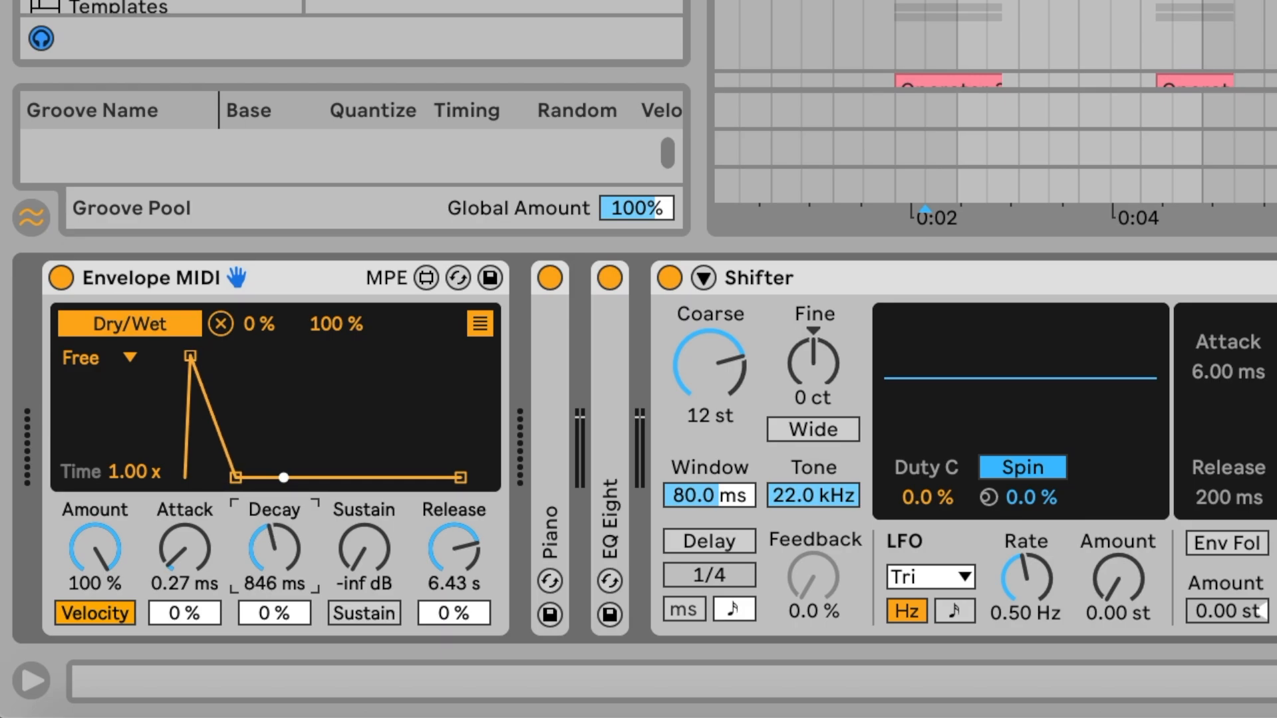
pyautogui.press('space')
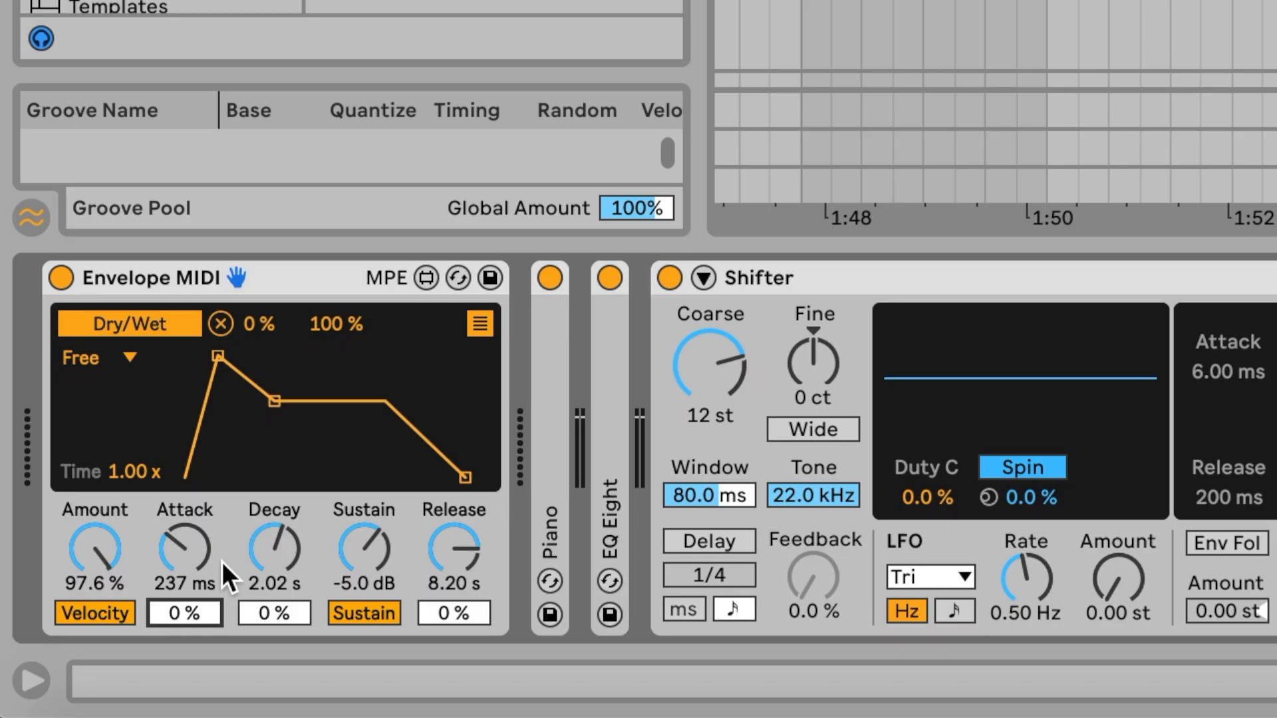
# Step: Set the Envelope MIDI amount to 98.4 % and its attack slope to 33 %
pyautogui.moveTo(94, 549); pyautogui.dragTo(94, 548)
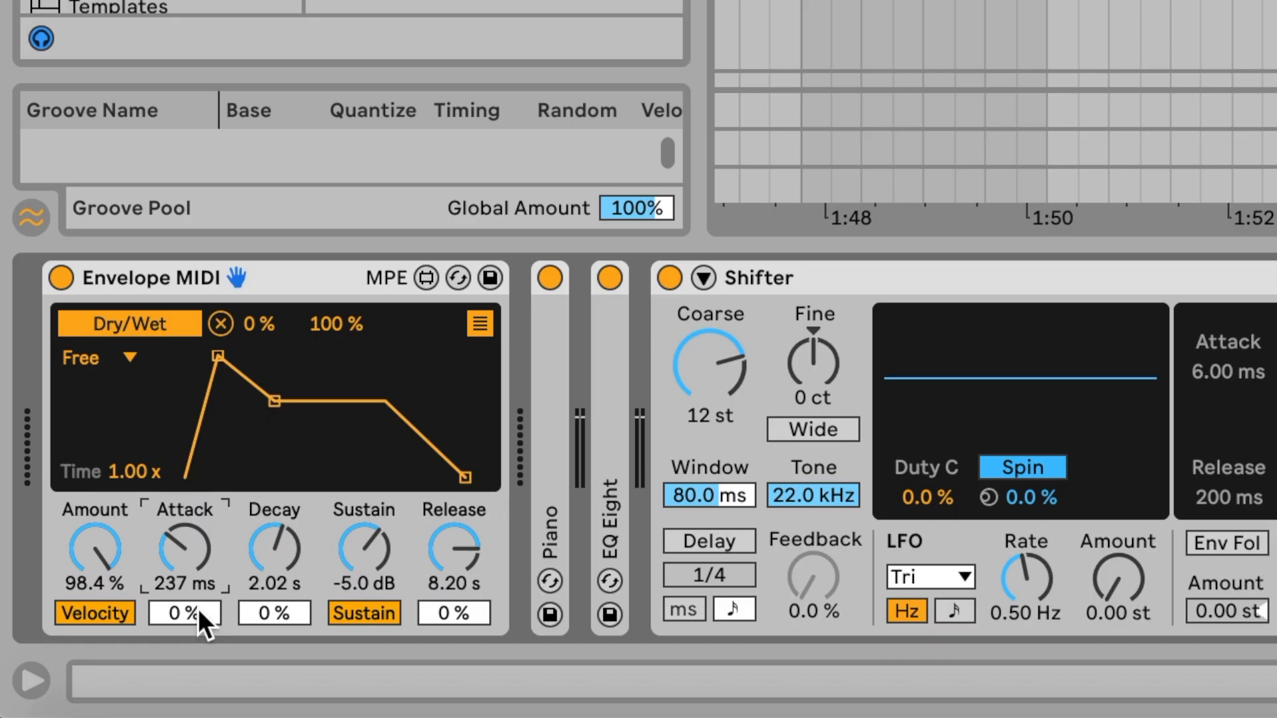
pyautogui.moveTo(197, 609); pyautogui.dragTo(198, 635)
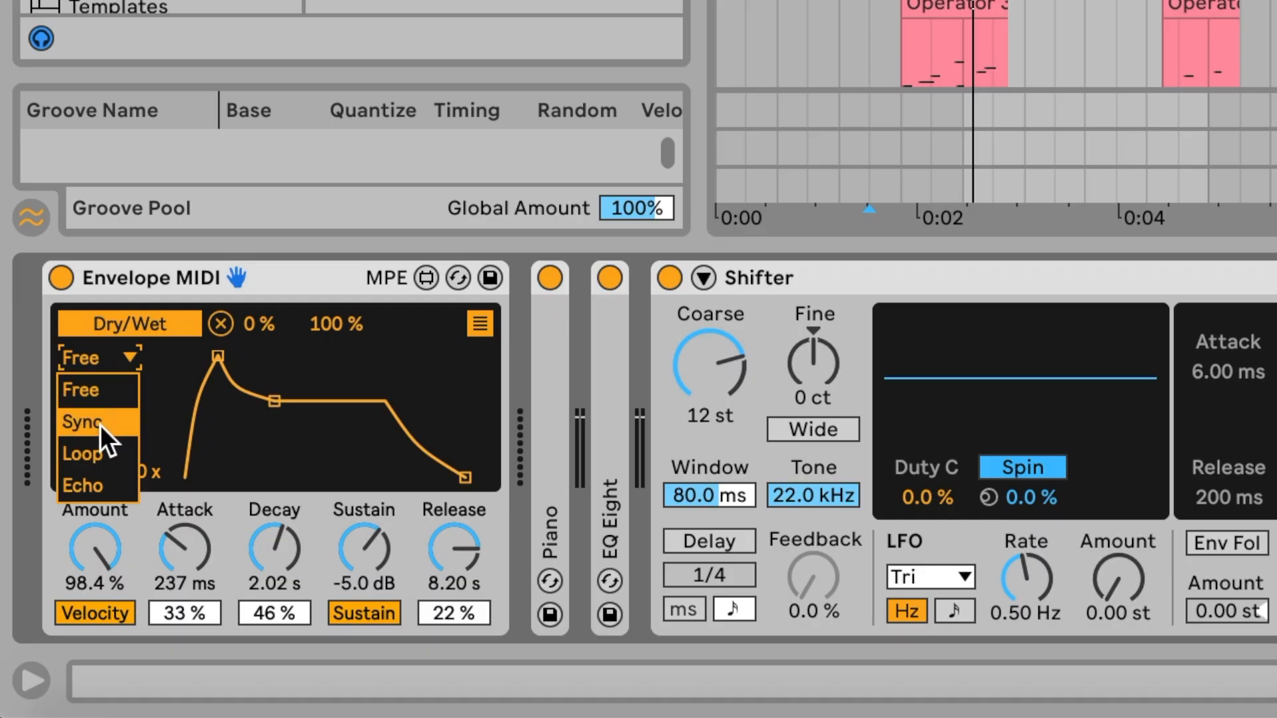
pyautogui.click(151, 357)
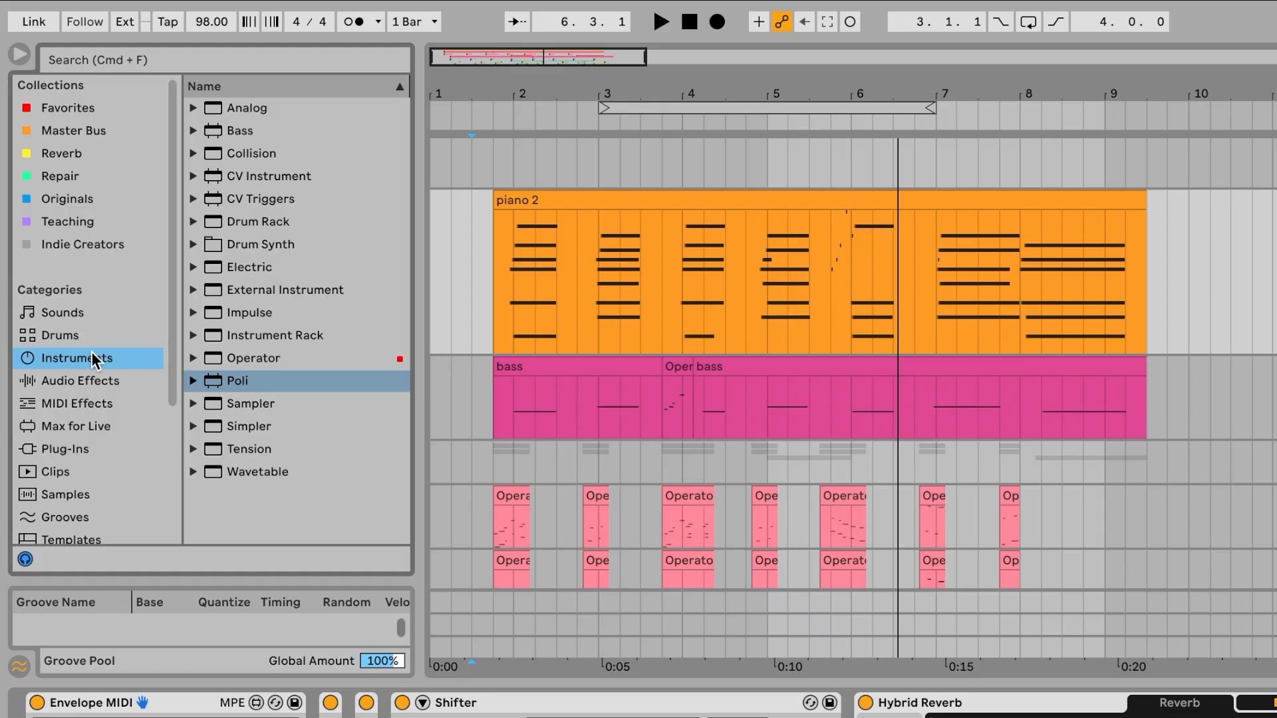
# Step: Add an LFO from the Modulators audio effects to the piano pad before the Shifter and arm its mapping
pyautogui.click(87, 379)
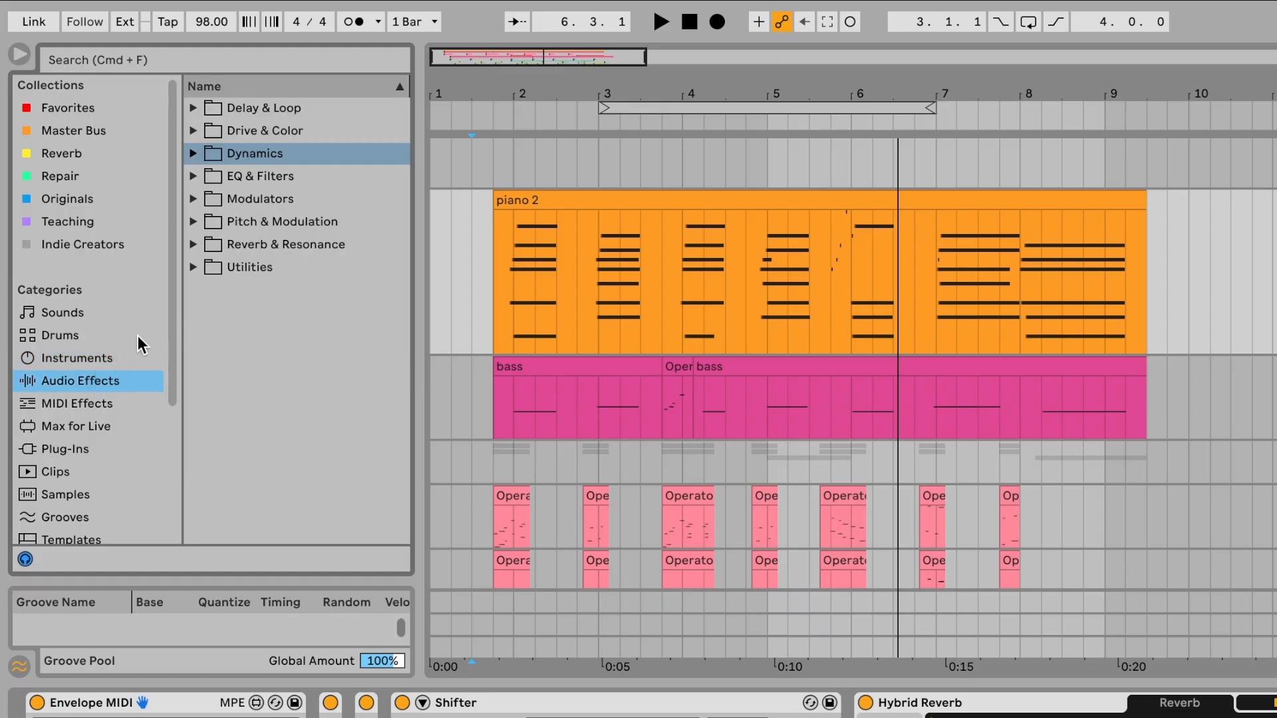
pyautogui.click(193, 197)
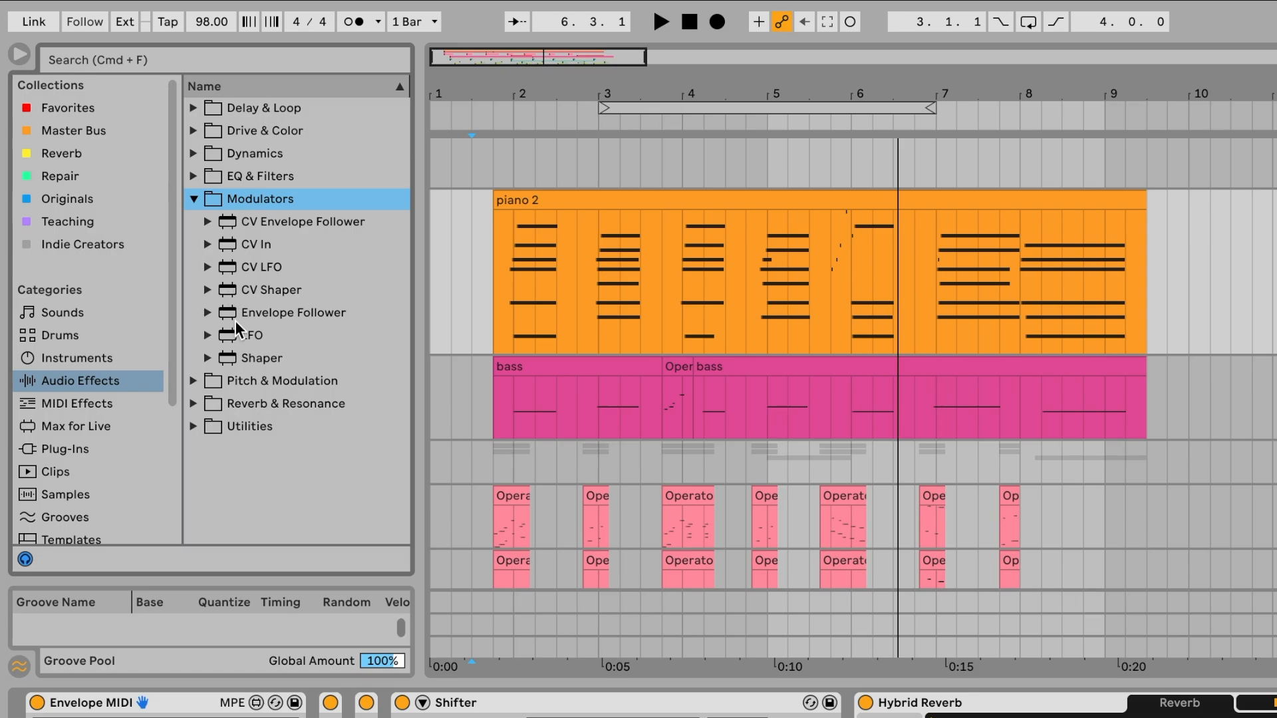
pyautogui.click(237, 333)
pyautogui.moveTo(237, 304); pyautogui.dragTo(387, 704)
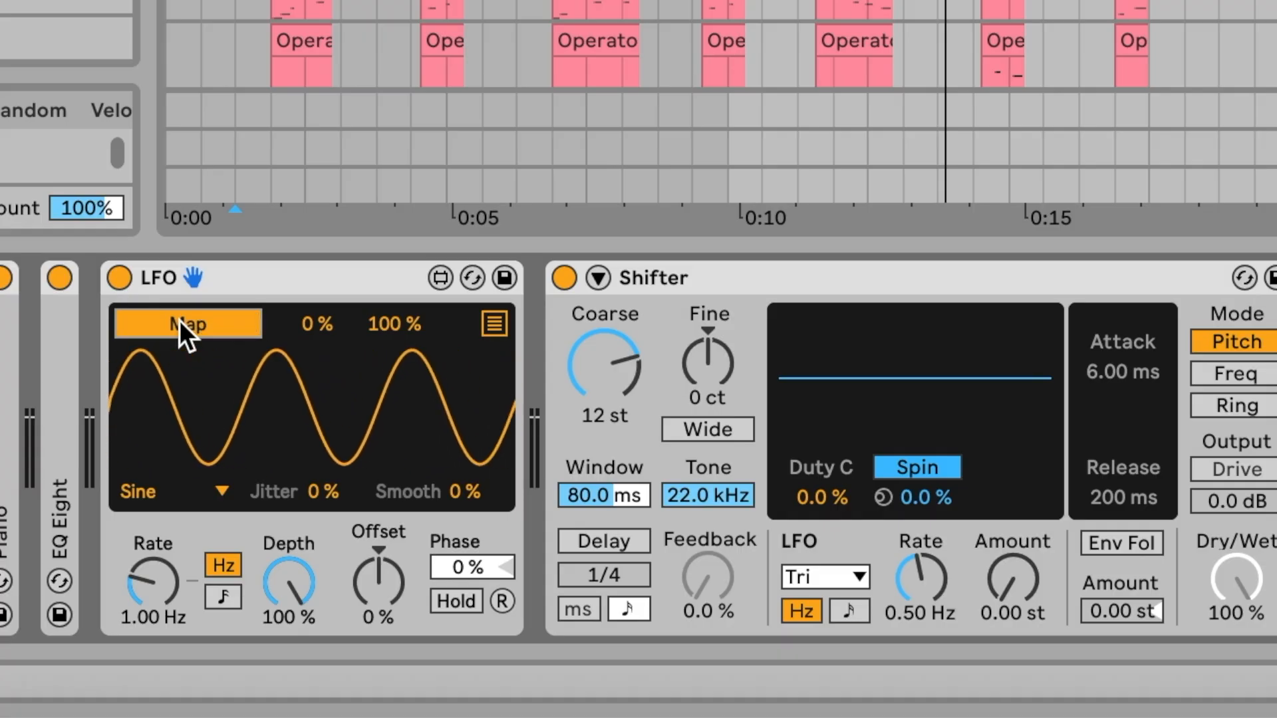
pyautogui.click(439, 480)
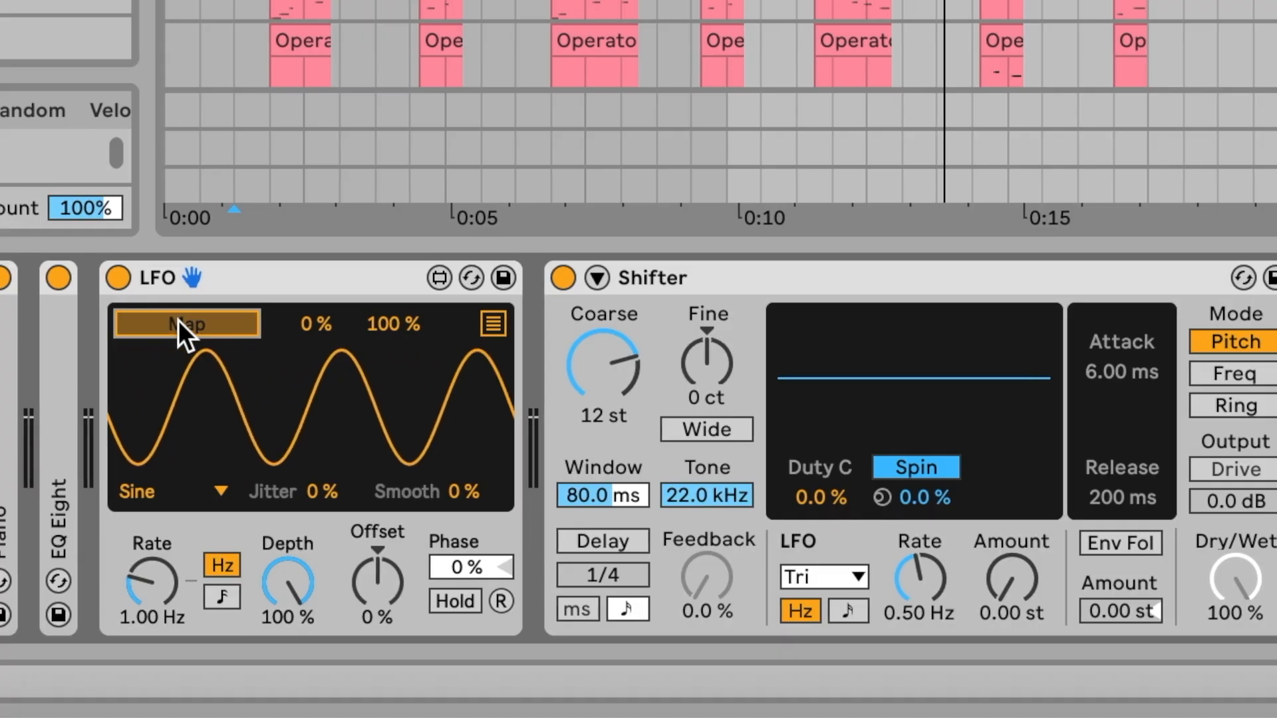
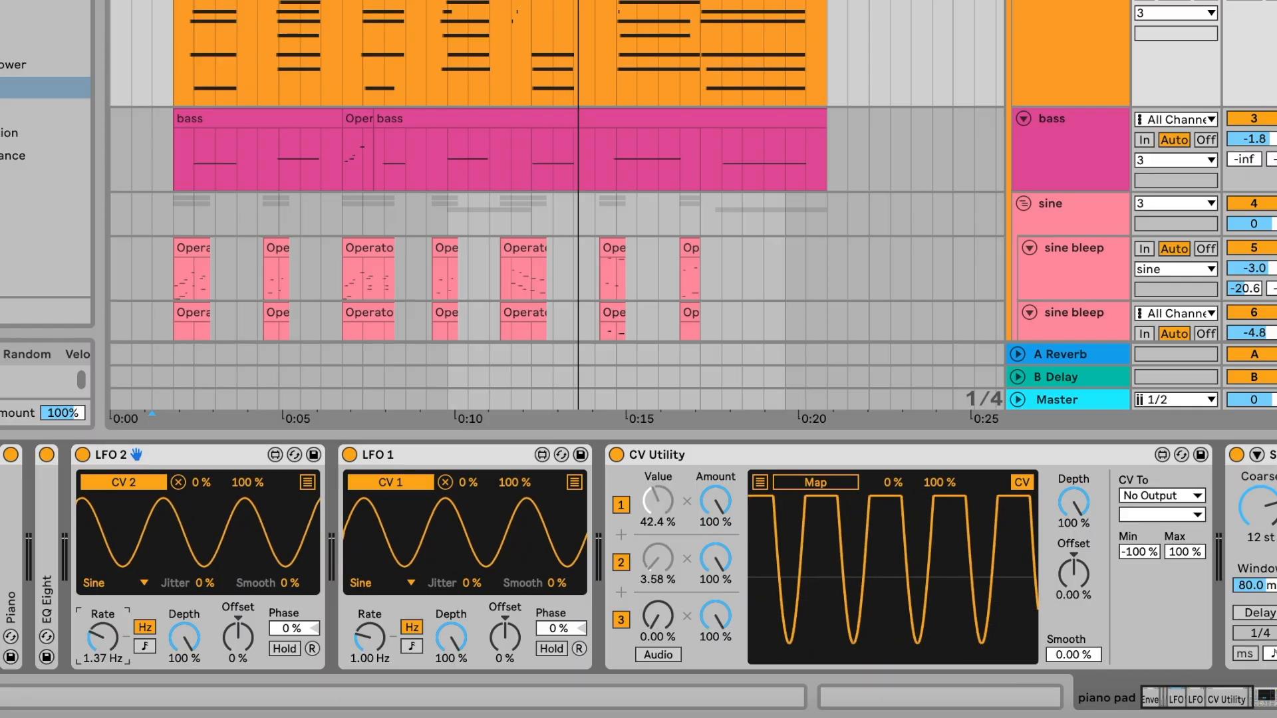
# Step: Set LFO 2's rate to 3.13 Hz and its waveform to Down
pyautogui.moveTo(106, 640); pyautogui.dragTo(109, 644)
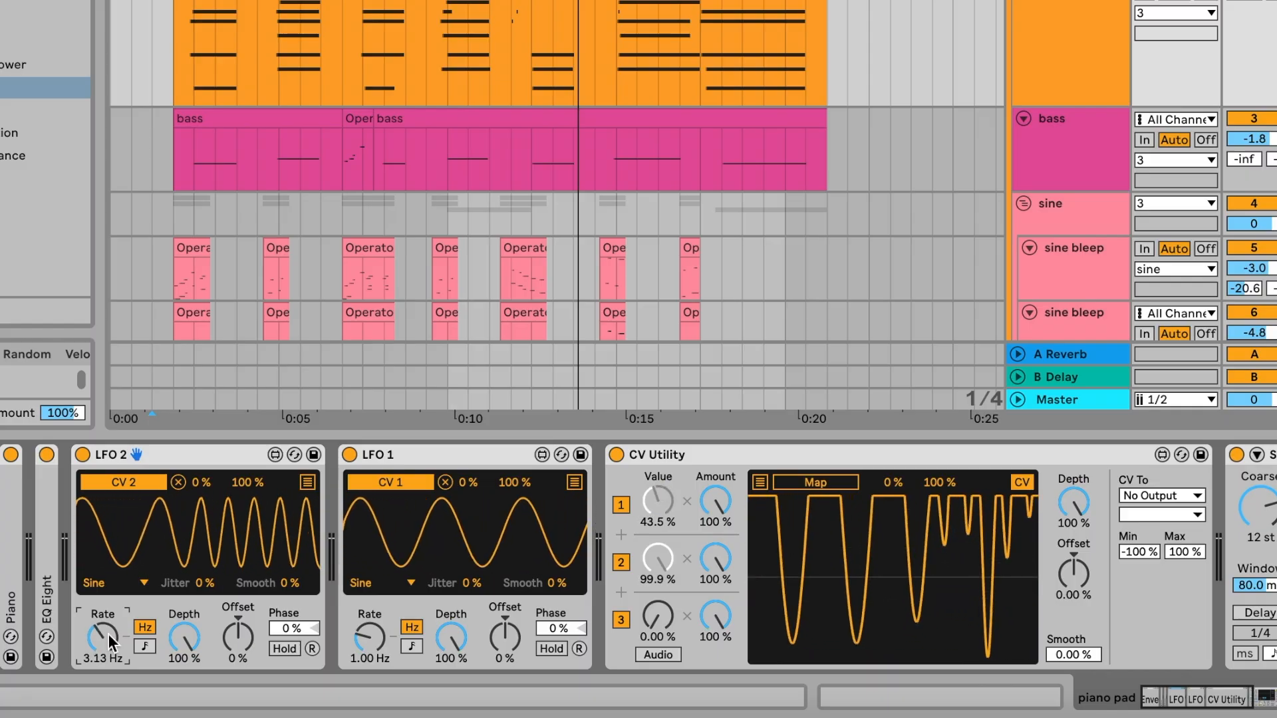
pyautogui.click(102, 584)
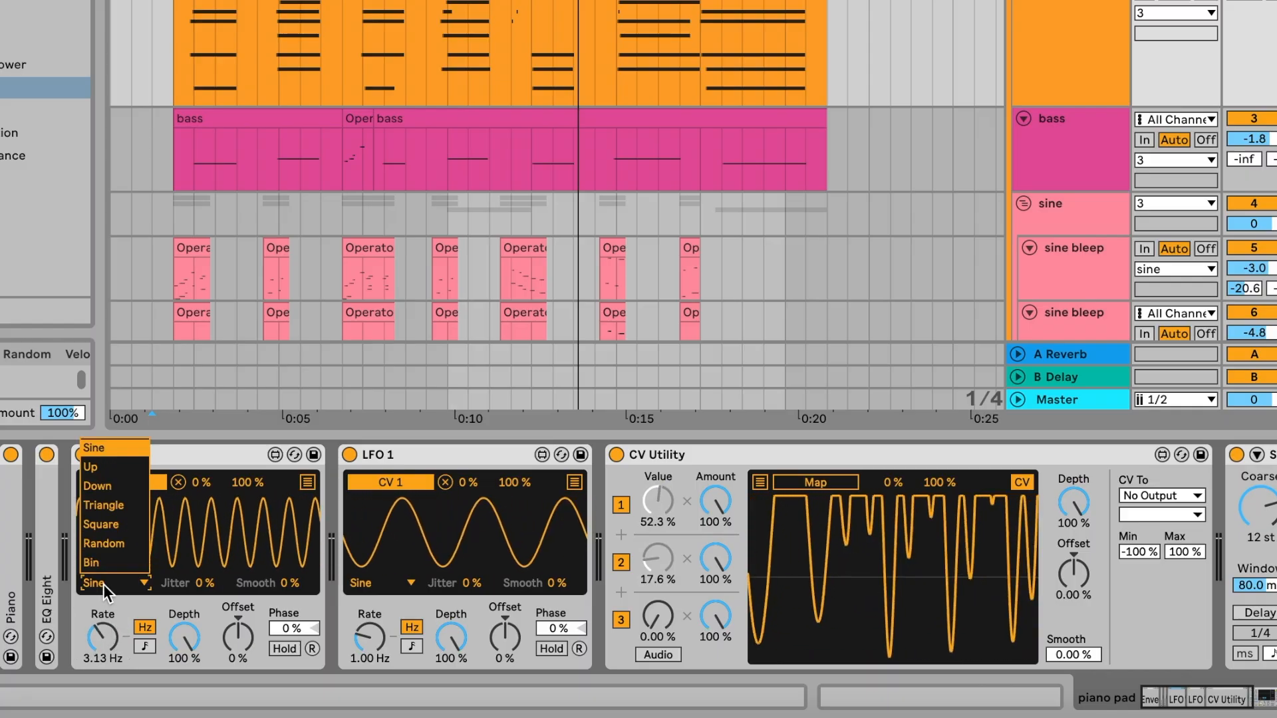
pyautogui.click(102, 487)
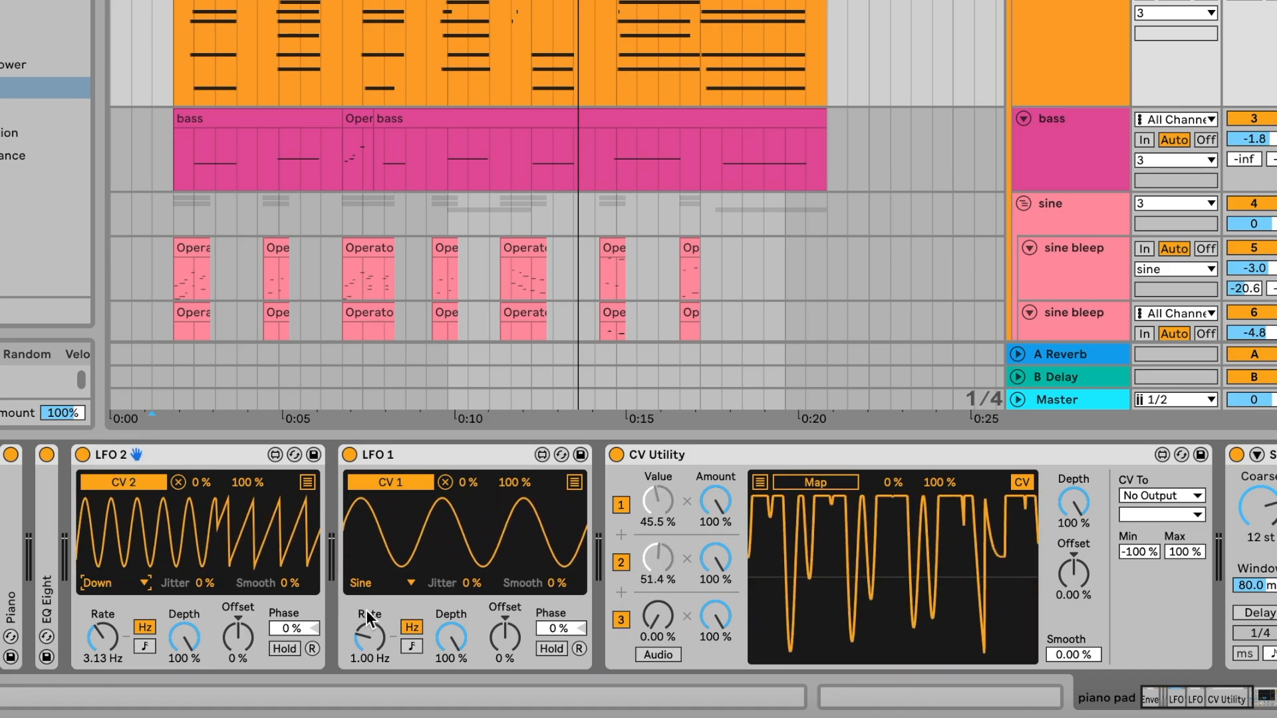
# Step: Slow LFO 1's rate to 0.37 Hz and set its waveform to Triangle
pyautogui.moveTo(372, 631); pyautogui.dragTo(372, 655)
pyautogui.click(361, 580)
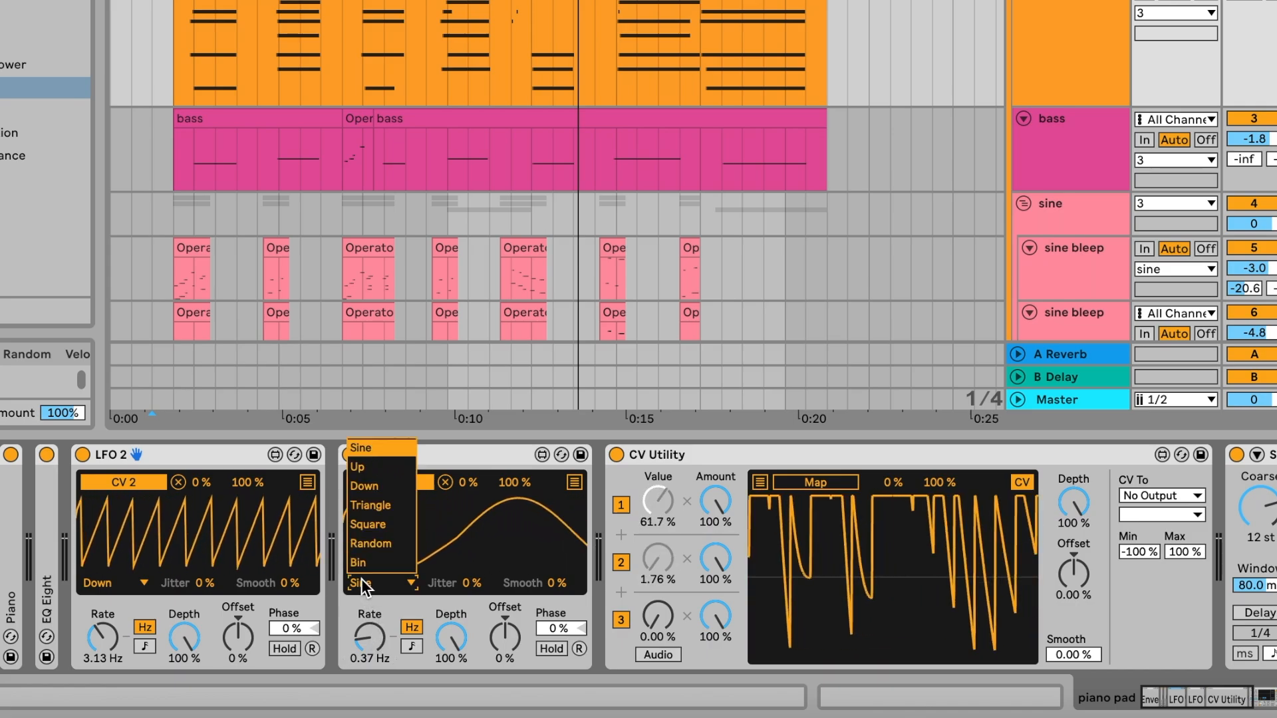
pyautogui.click(364, 508)
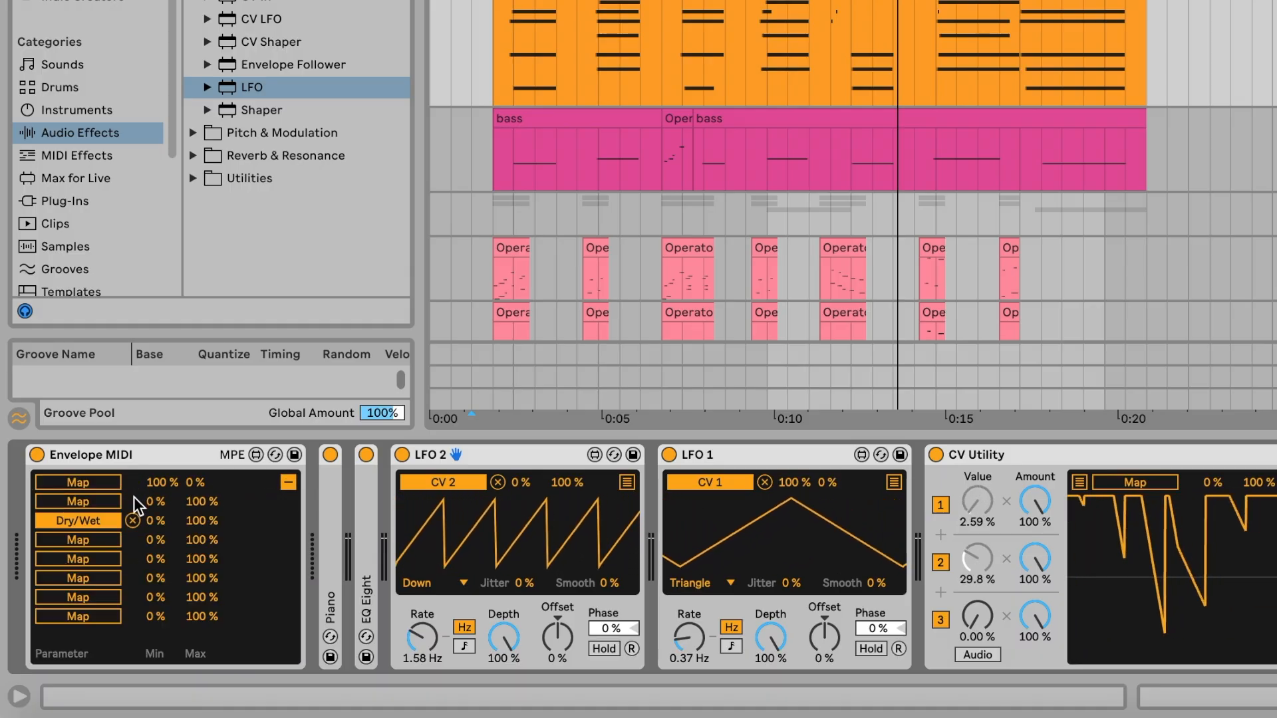
# Step: Remove the remaining Dry/Wet mapping from Envelope MIDI and map CV Utility to the Shifter's Dry/Wet
pyautogui.click(133, 516)
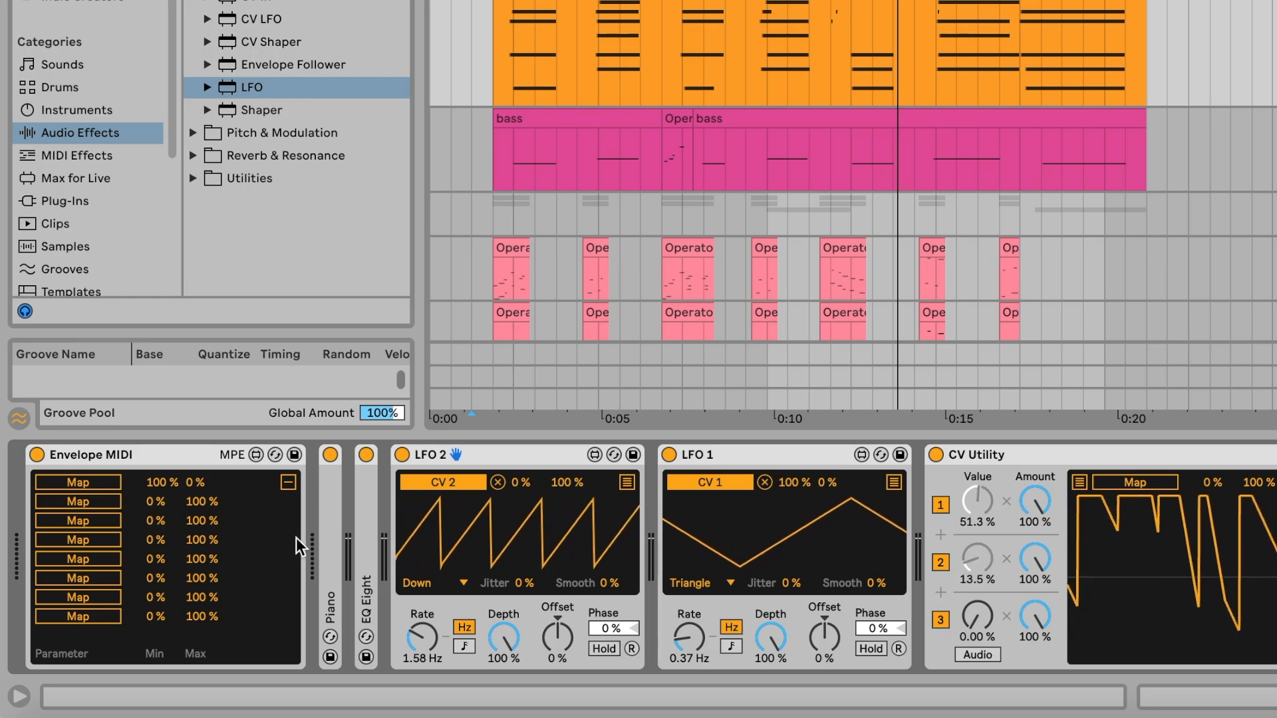
pyautogui.hscroll(5, 432, 539)
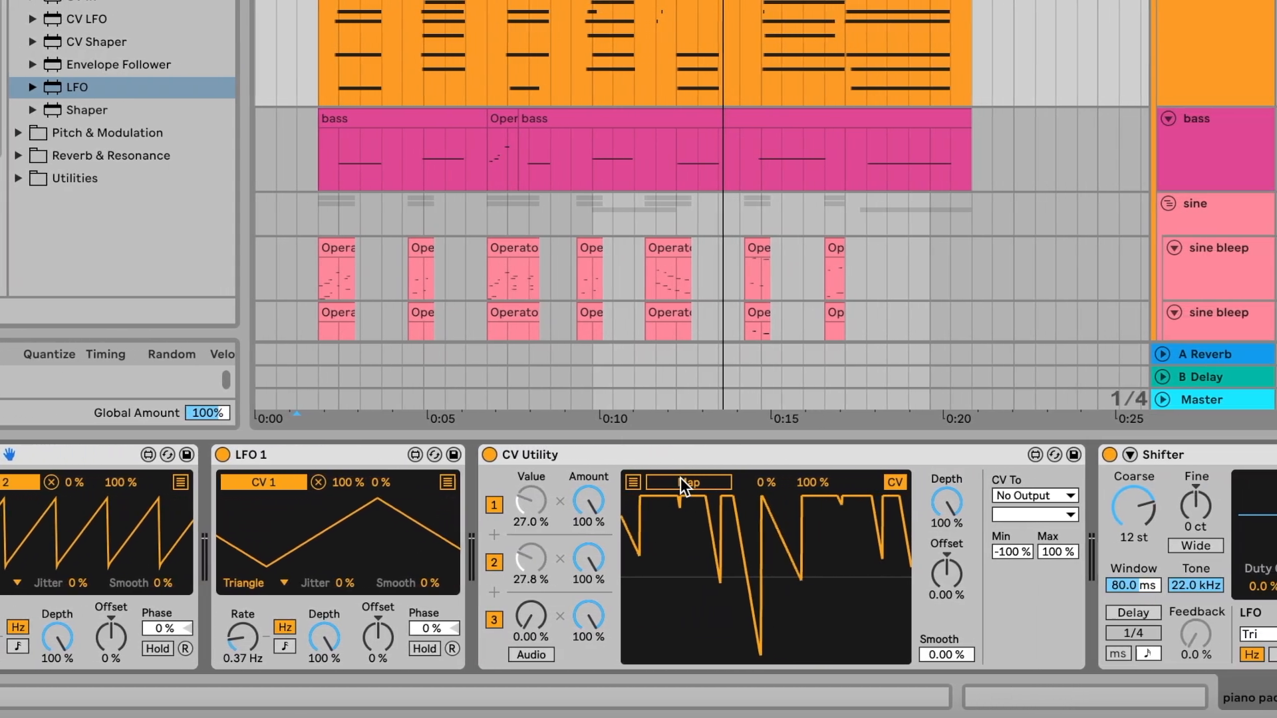
pyautogui.click(840, 480)
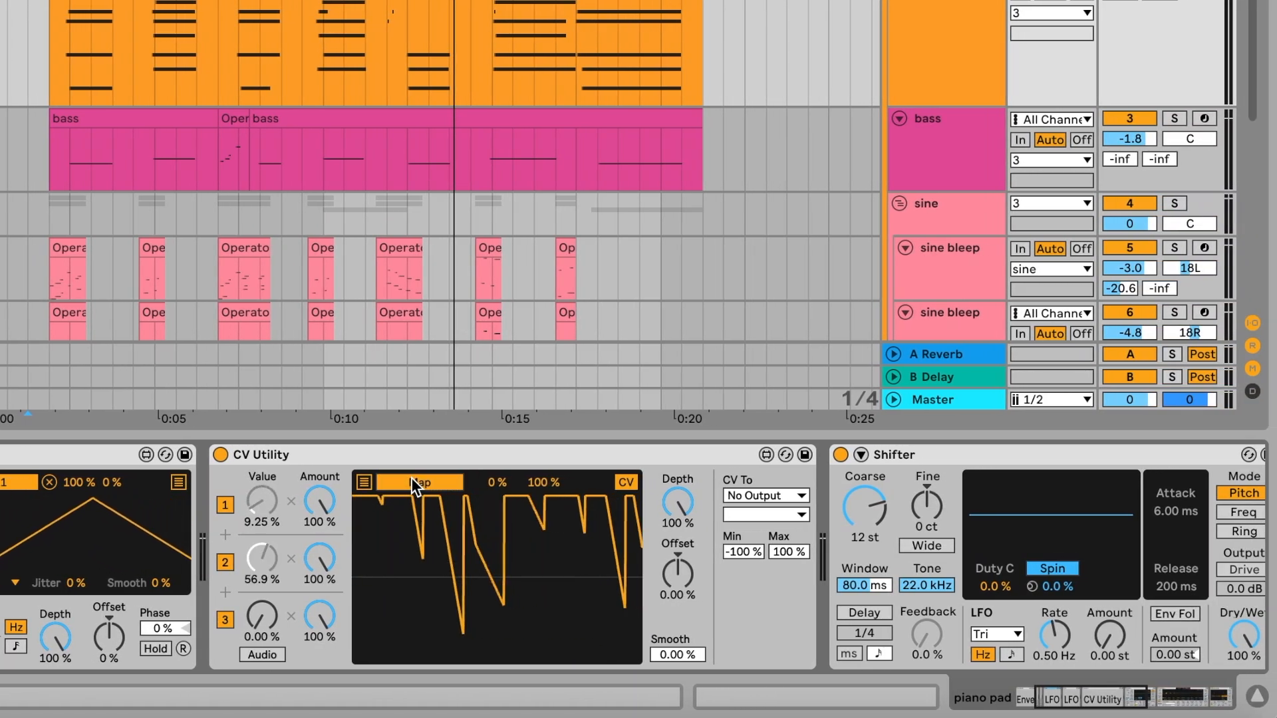
pyautogui.hscroll(5, 411, 480)
pyautogui.click(954, 635)
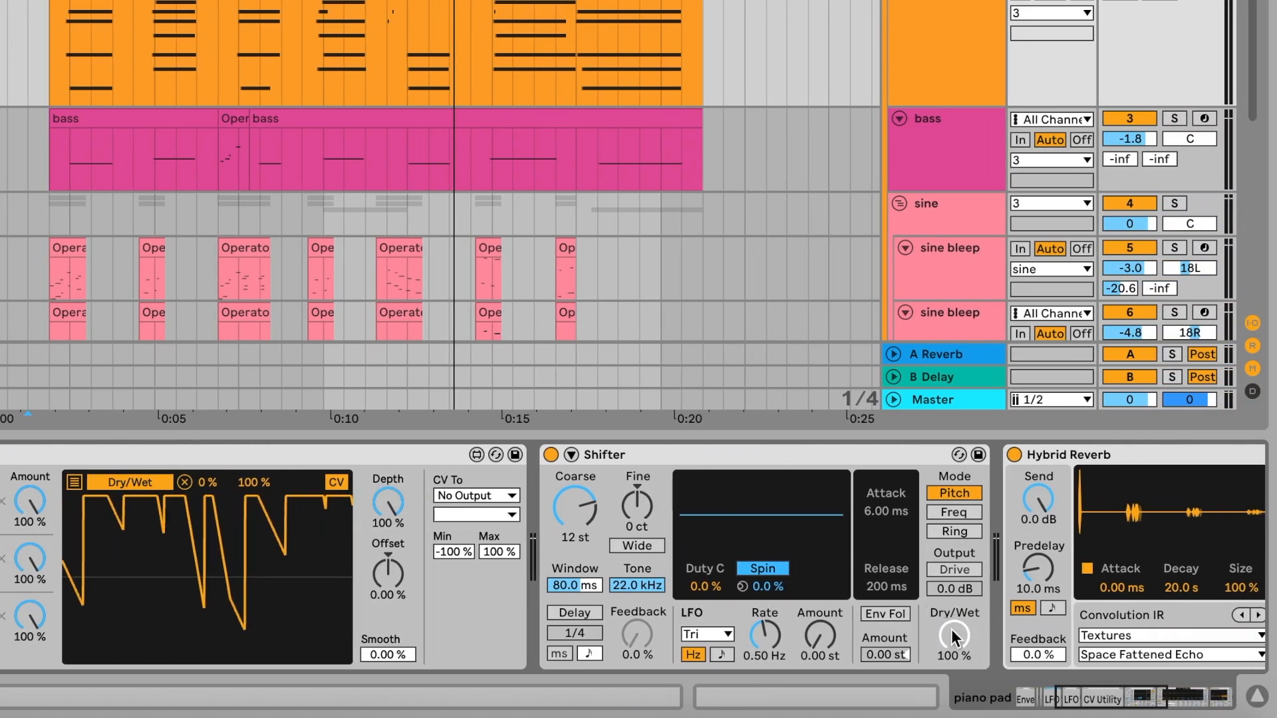
# Step: Map further CV Utility slots to the Dry/Wet of Hybrid Reverb and Phaser-Flanger
pyautogui.click(76, 485)
pyautogui.hscroll(5, 472, 544)
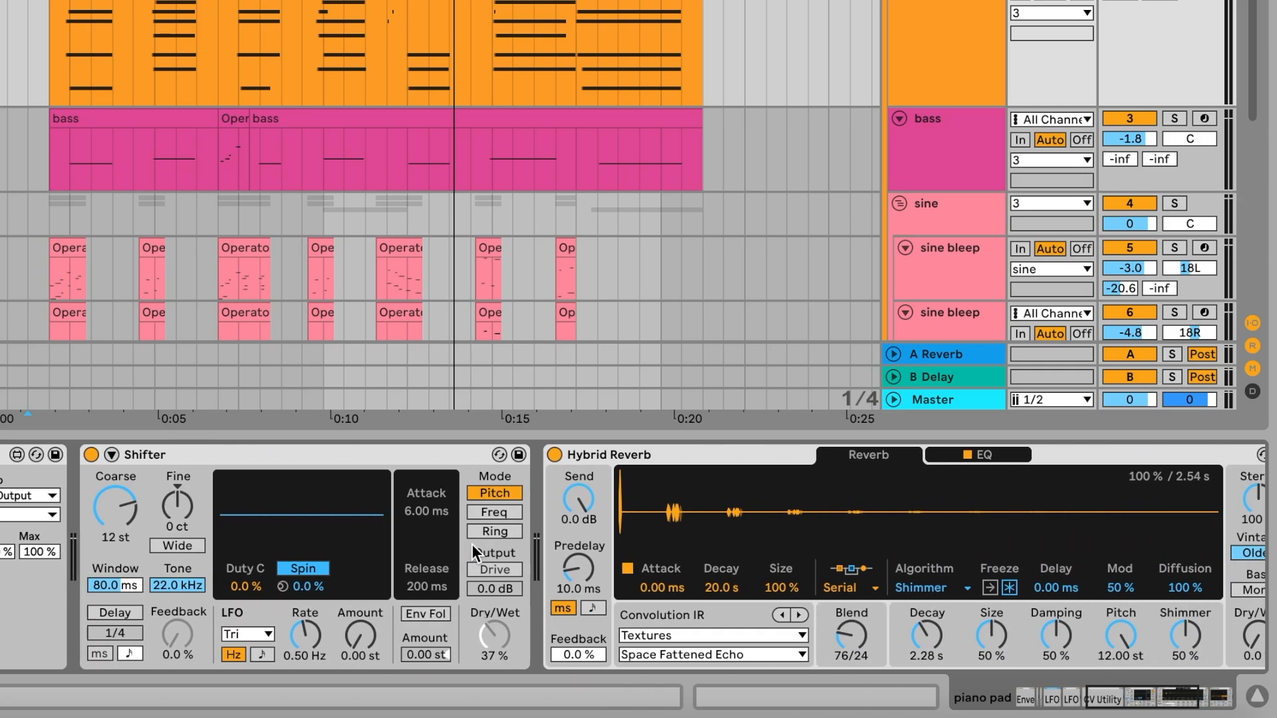
pyautogui.hscroll(1, 1193, 635)
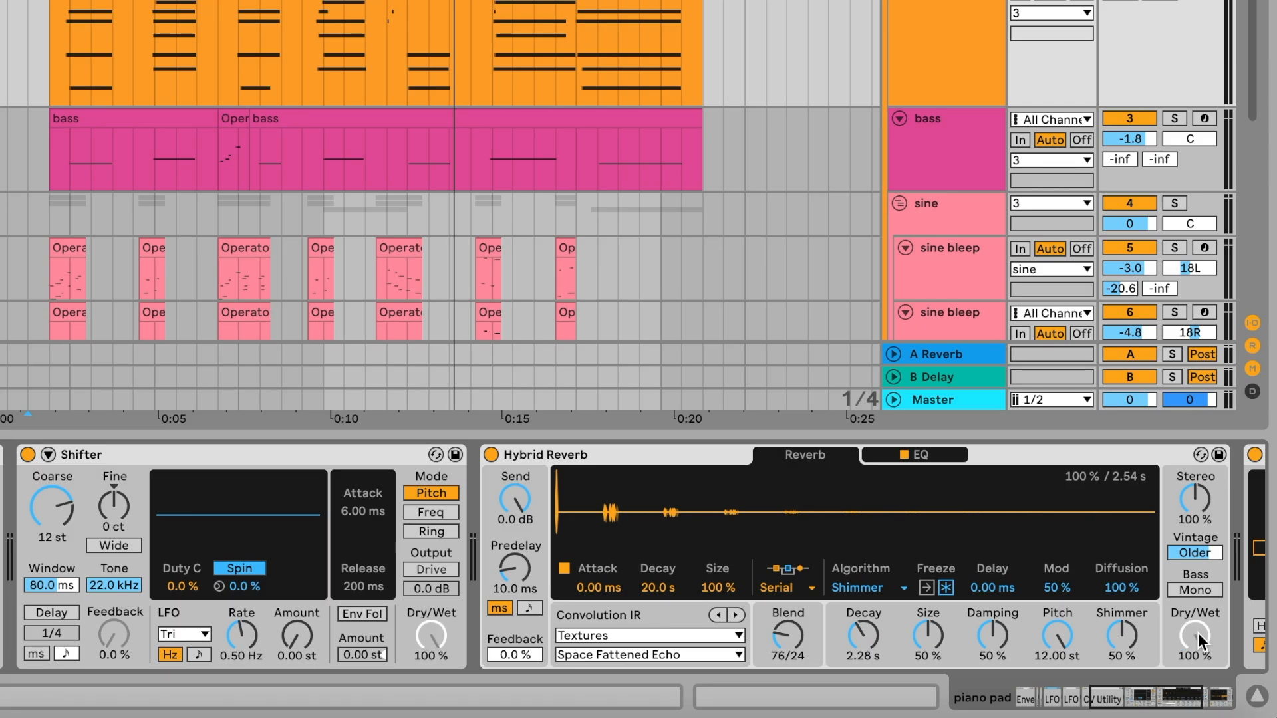
pyautogui.hscroll(-5, 472, 617)
pyautogui.click(30, 523)
pyautogui.hscroll(10, 399, 546)
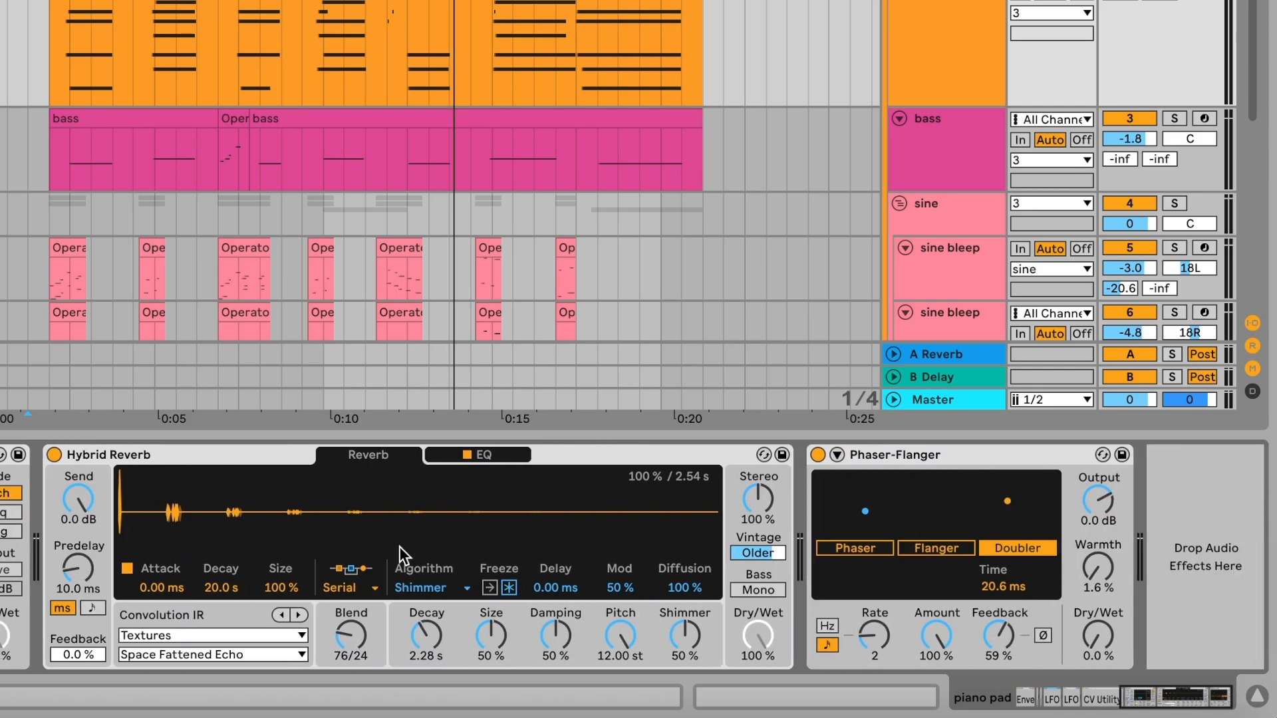
# Step: Map Envelope MIDI to CV Utility's Depth, with sustain at 0.0 dB, attack at 0.12 ms and release at 1.10 ms
pyautogui.hscroll(-10, 440, 637)
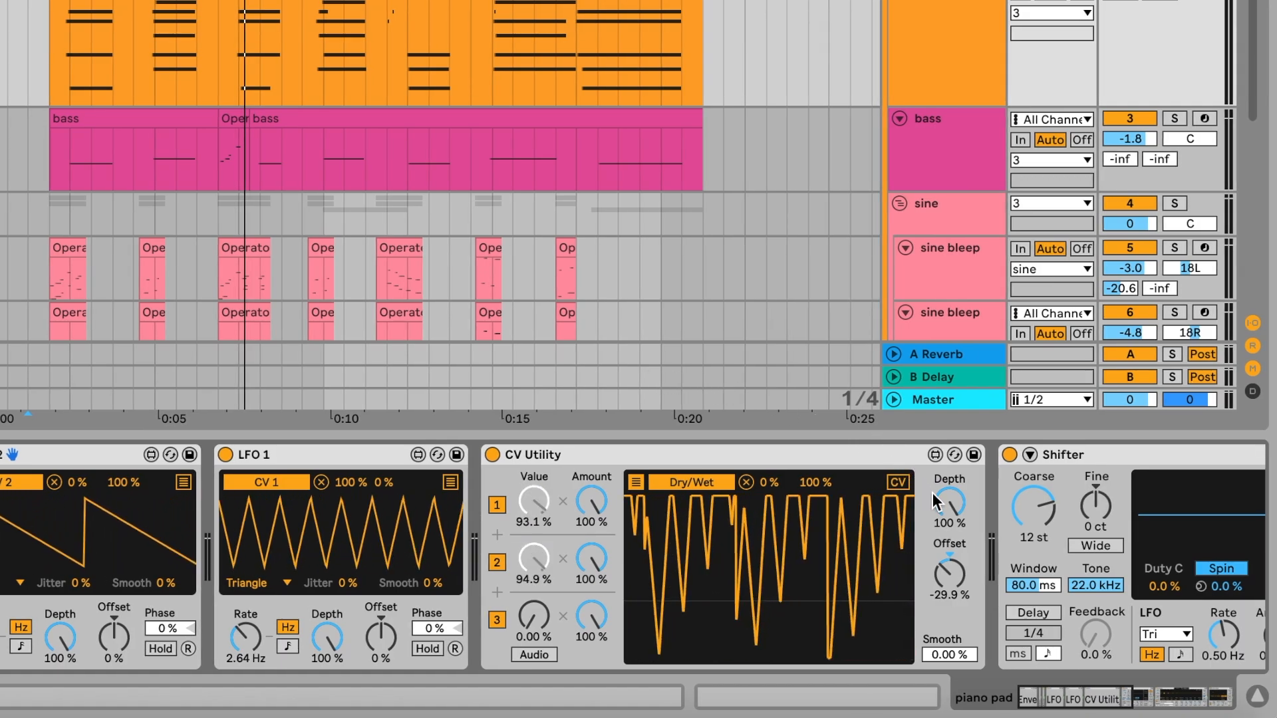
pyautogui.moveTo(947, 502); pyautogui.dragTo(947, 504)
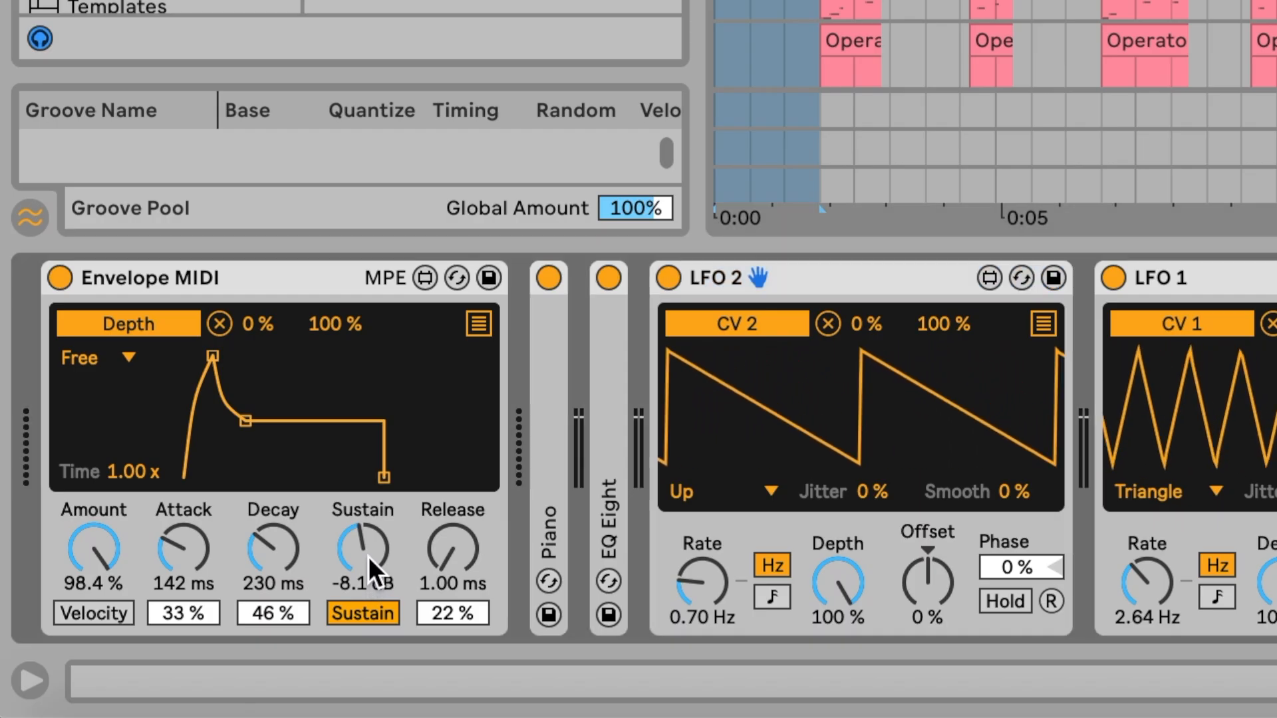
pyautogui.moveTo(368, 557); pyautogui.dragTo(368, 521)
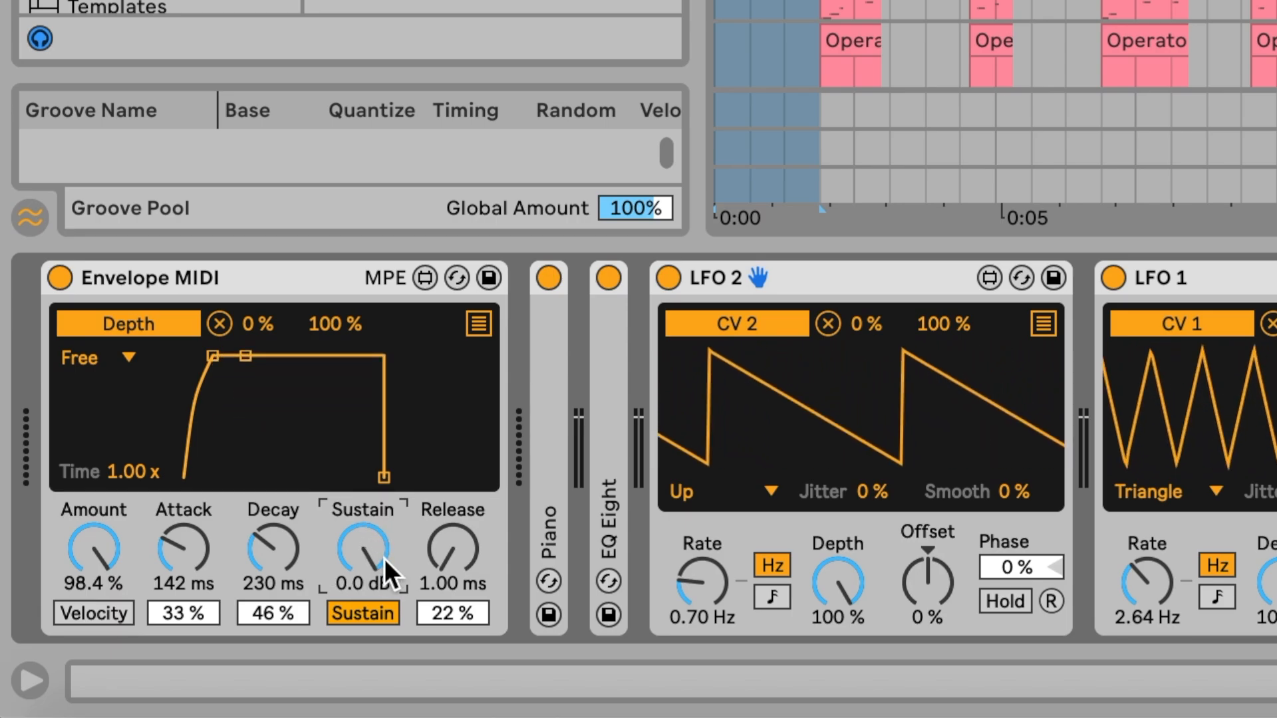
pyautogui.moveTo(182, 556); pyautogui.dragTo(183, 612)
pyautogui.moveTo(460, 547); pyautogui.dragTo(460, 535)
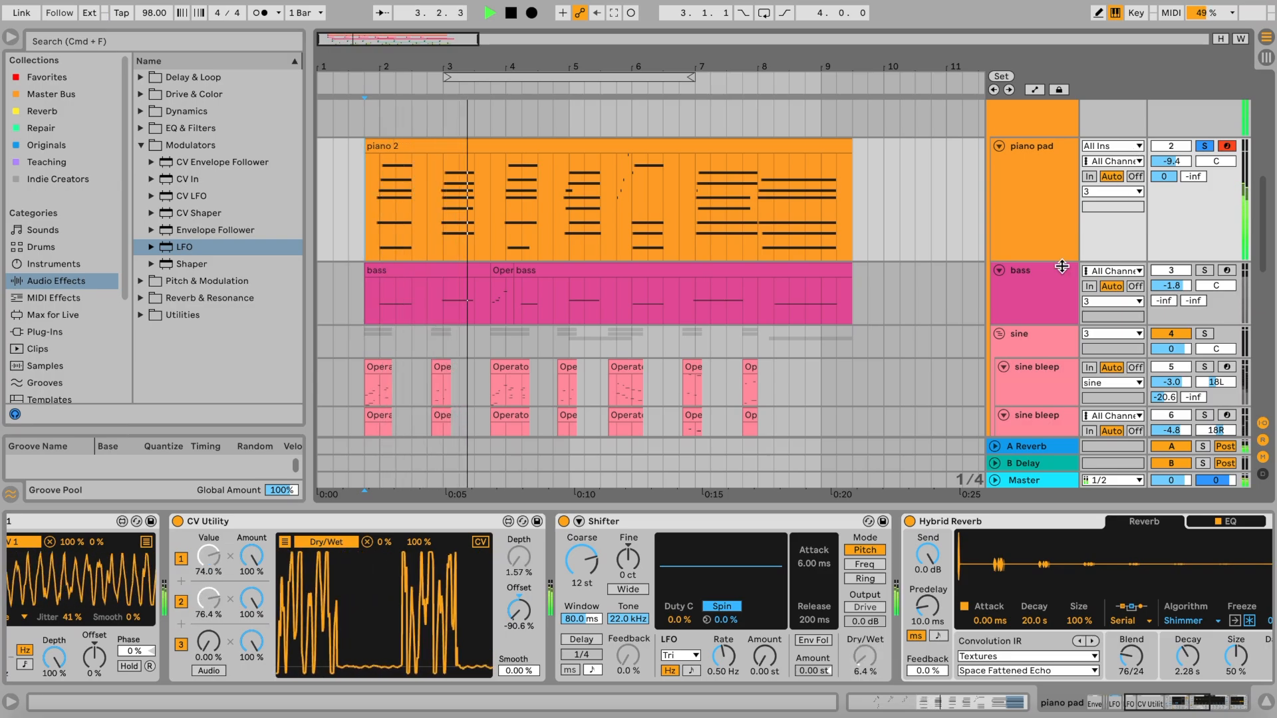
pyautogui.hscroll(-10, 973, 532)
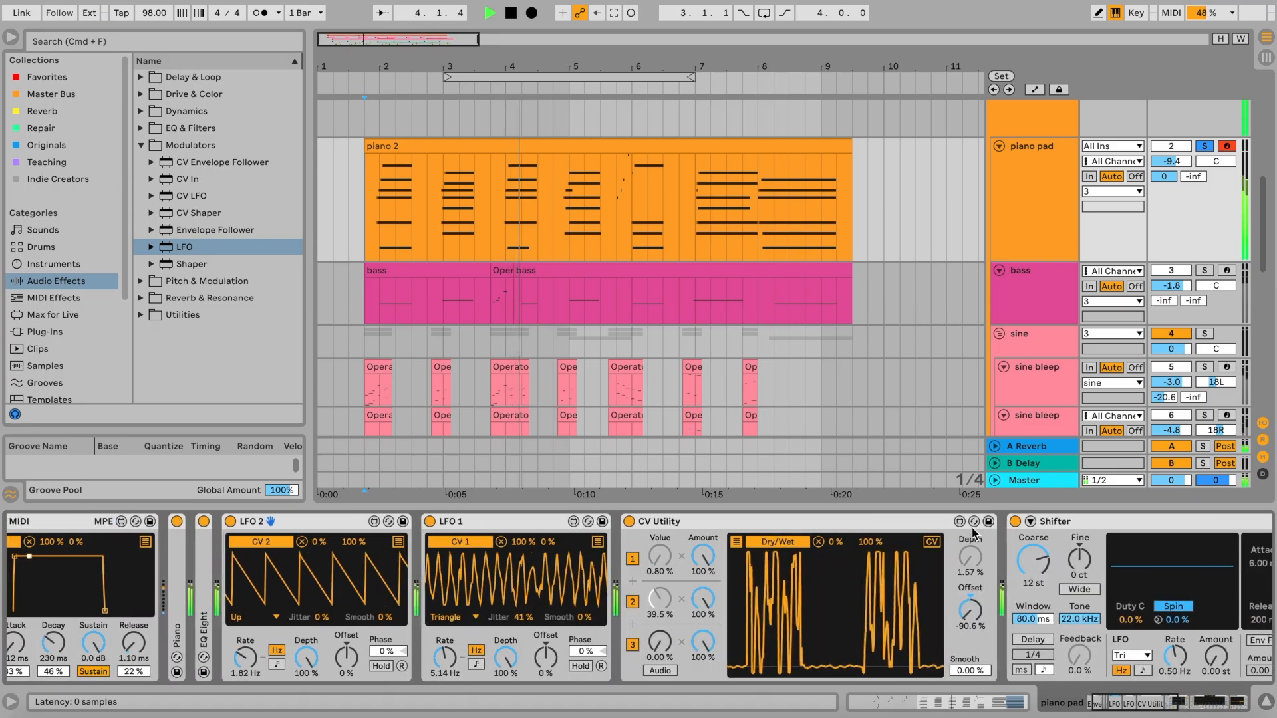
pyautogui.hscroll(-3, 973, 532)
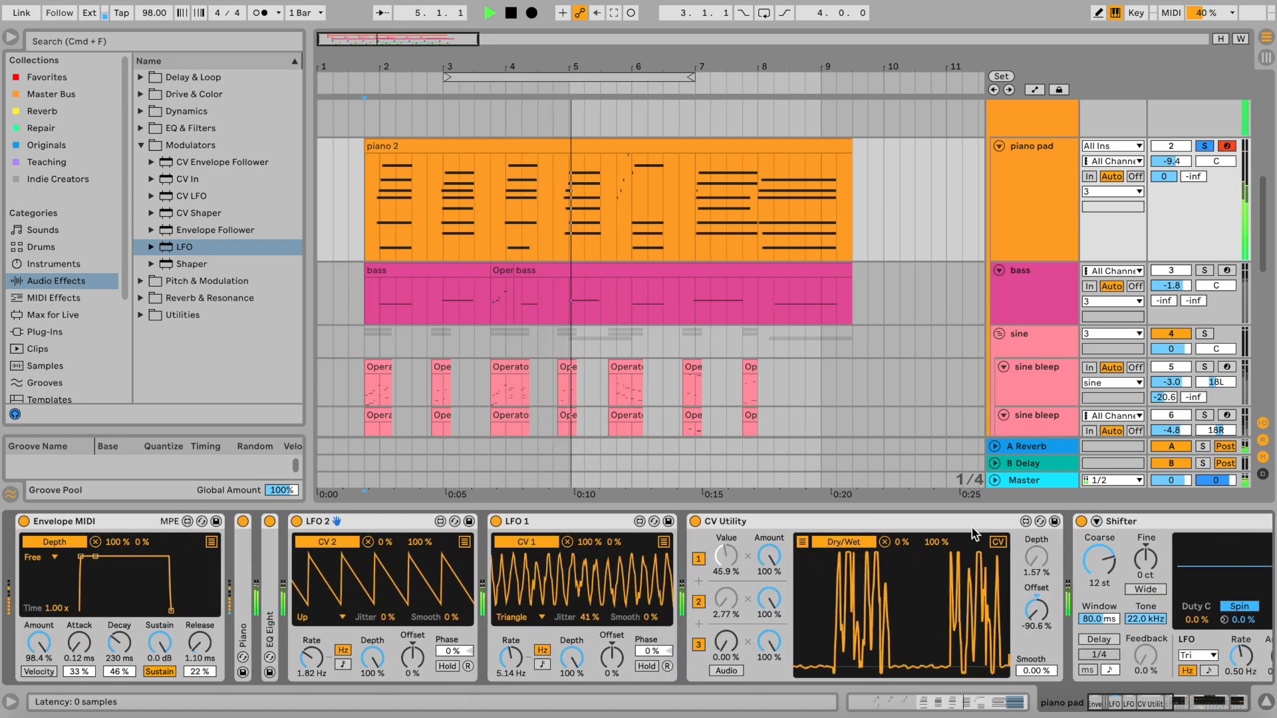